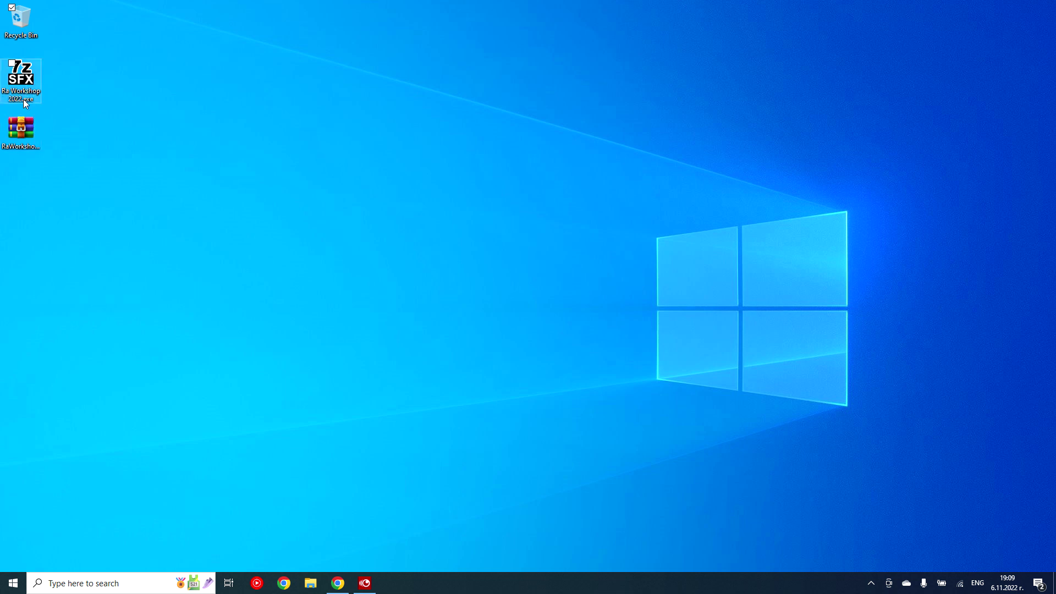
Move the installer and database archive away from the other desktop icons, then run Ra Workshop 2022.exe and allow it to start.
drag(25, 78, 163, 107)
drag(21, 131, 134, 164)
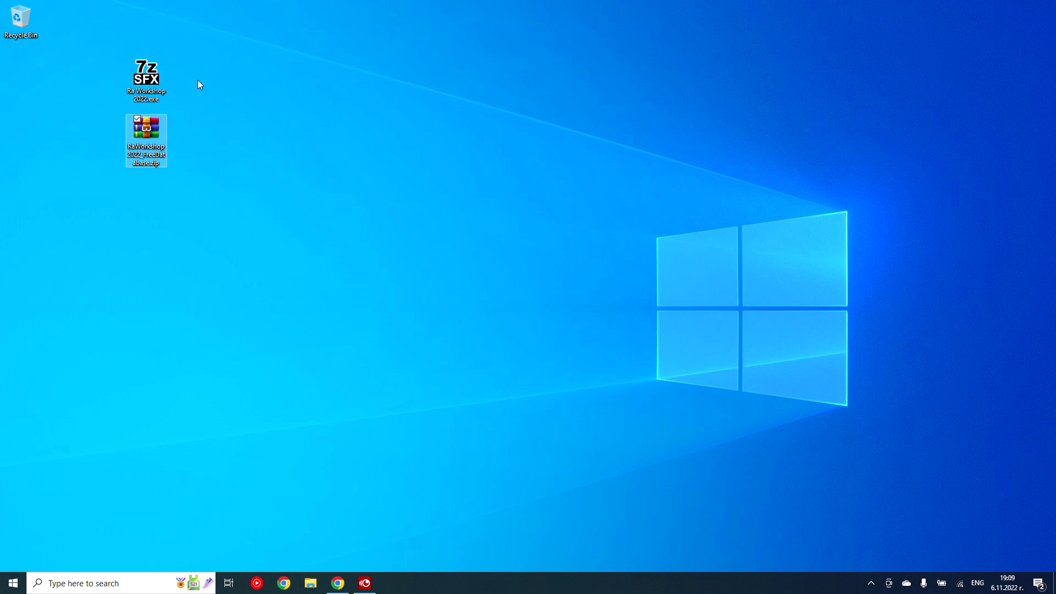
click(139, 81)
double_click(139, 81)
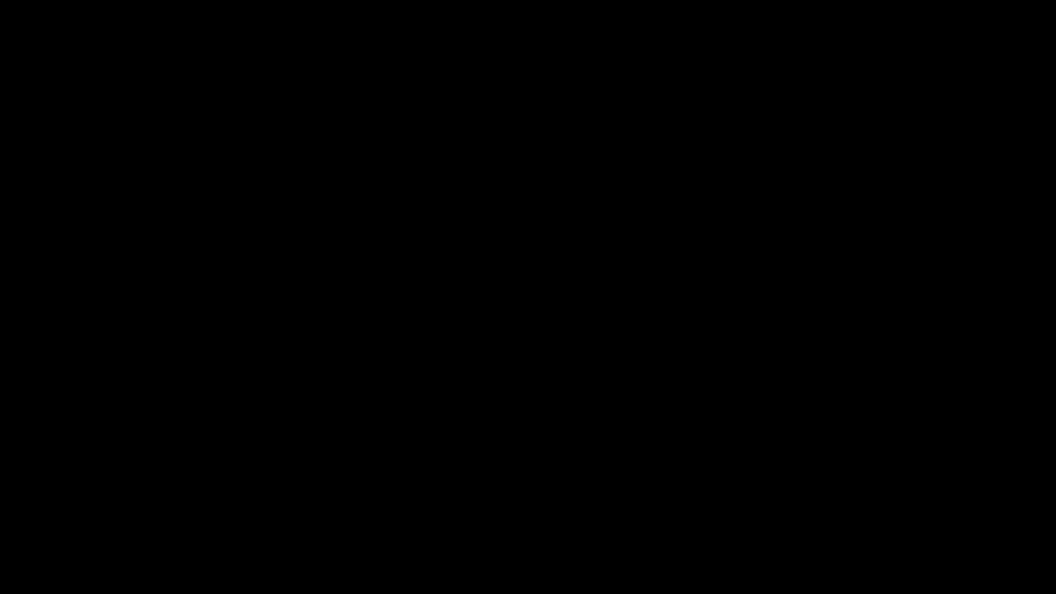
click(460, 363)
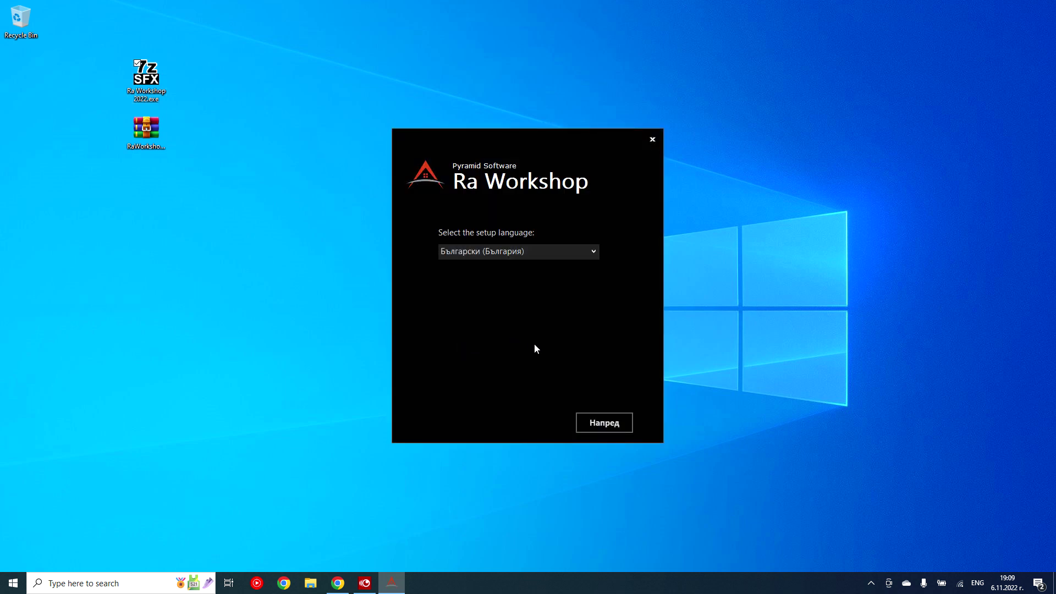
Install Ra Workshop 2022 with Bulgarian as setup language in the default folder, agreeing to the license terms, and launch it.
click(603, 421)
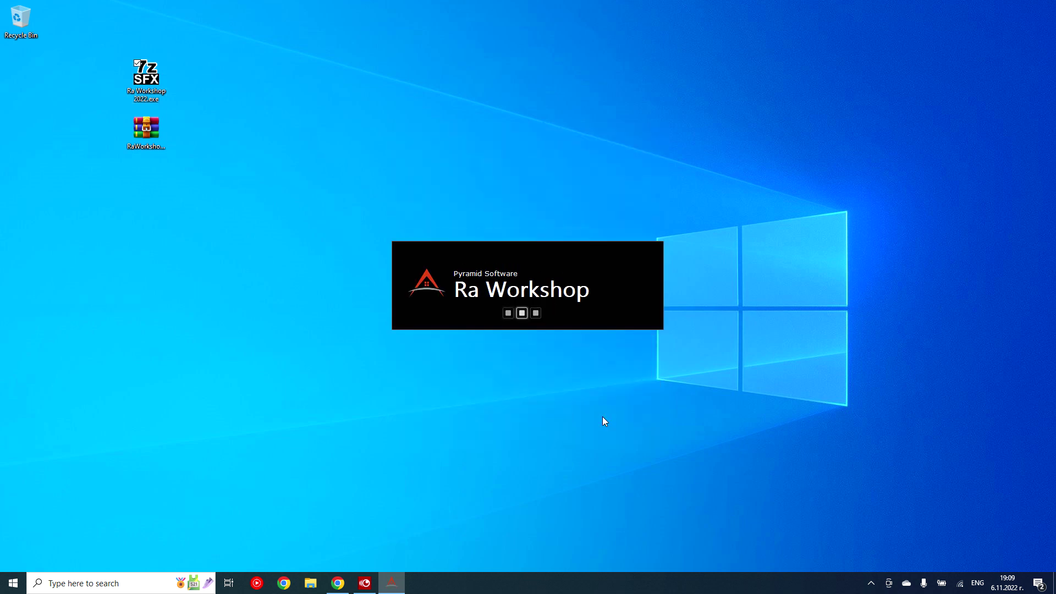
click(604, 423)
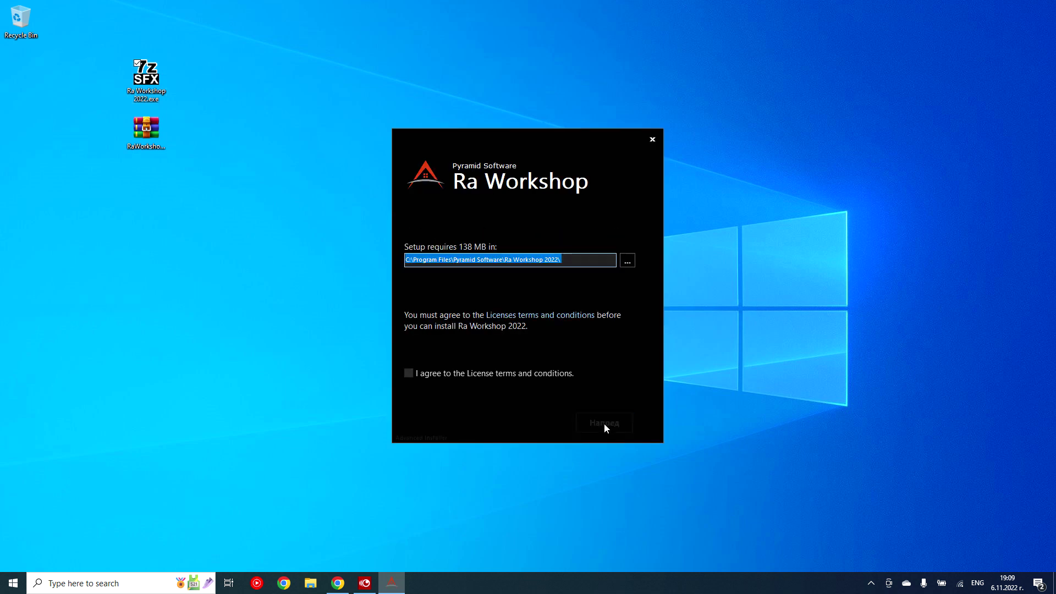
click(447, 374)
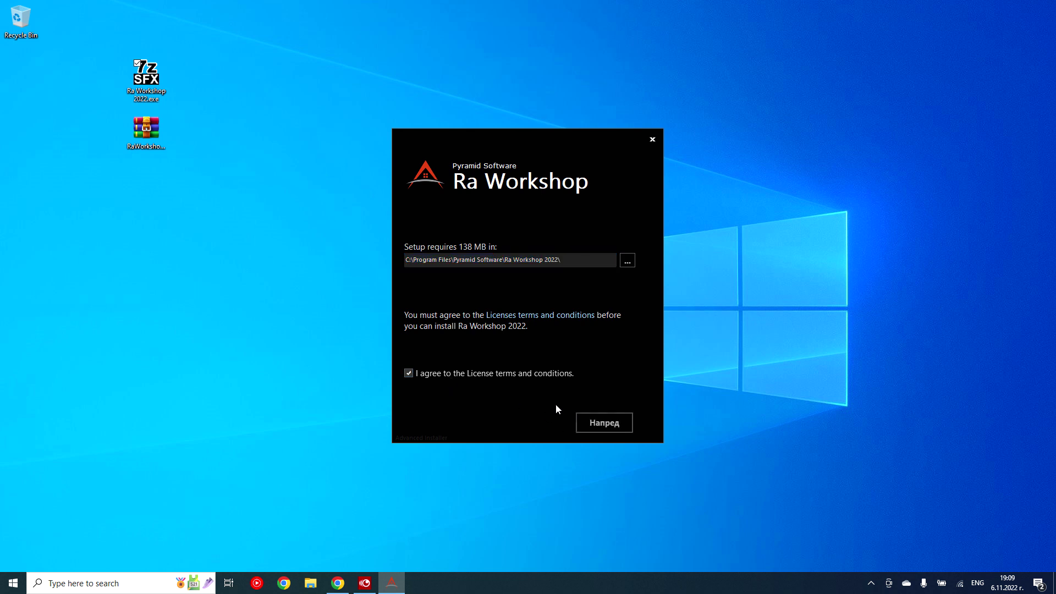
click(598, 423)
click(605, 423)
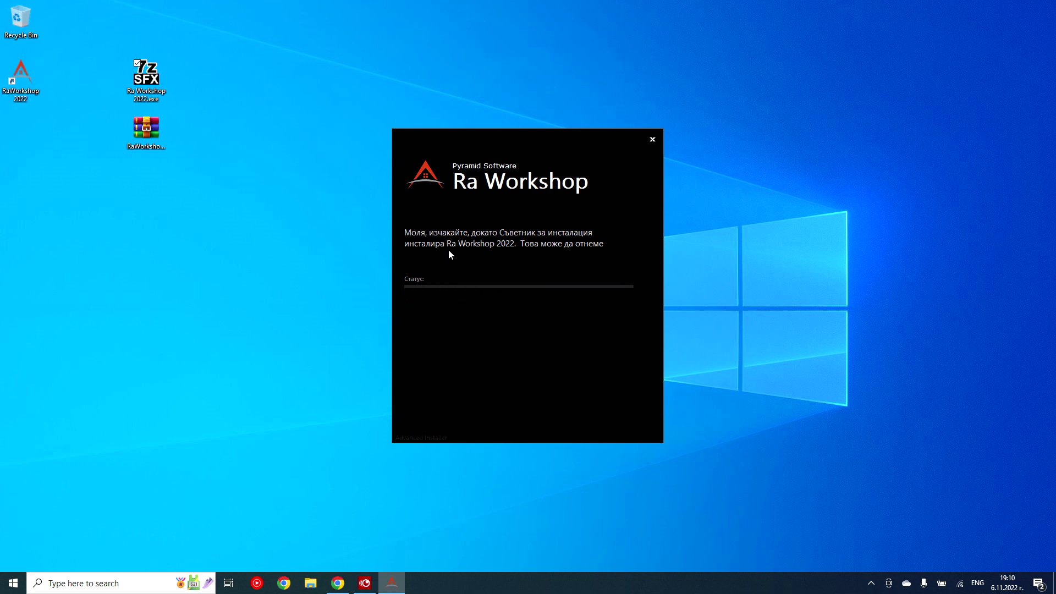
click(608, 420)
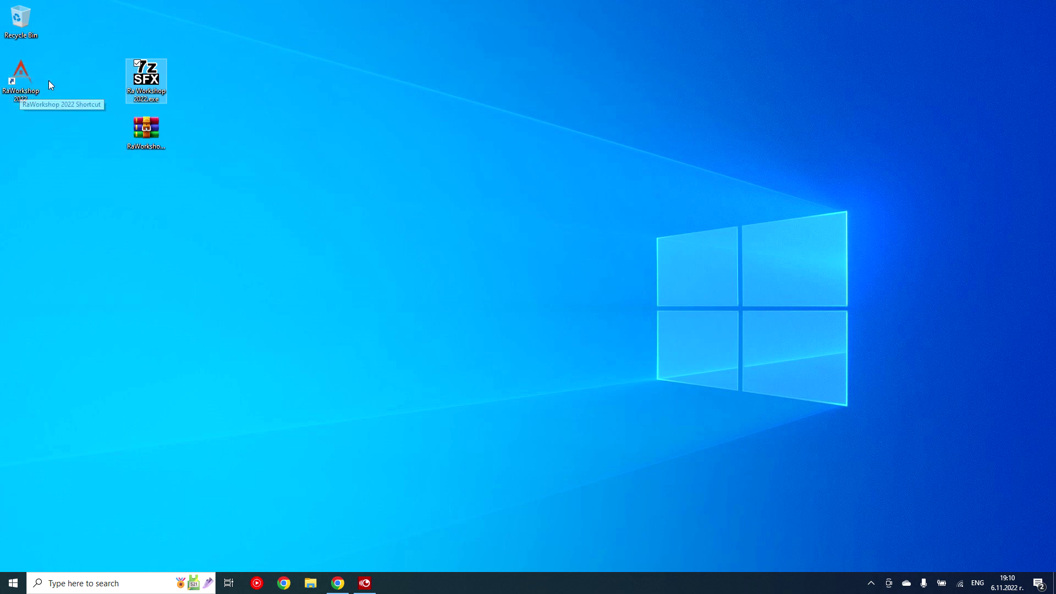
click(21, 68)
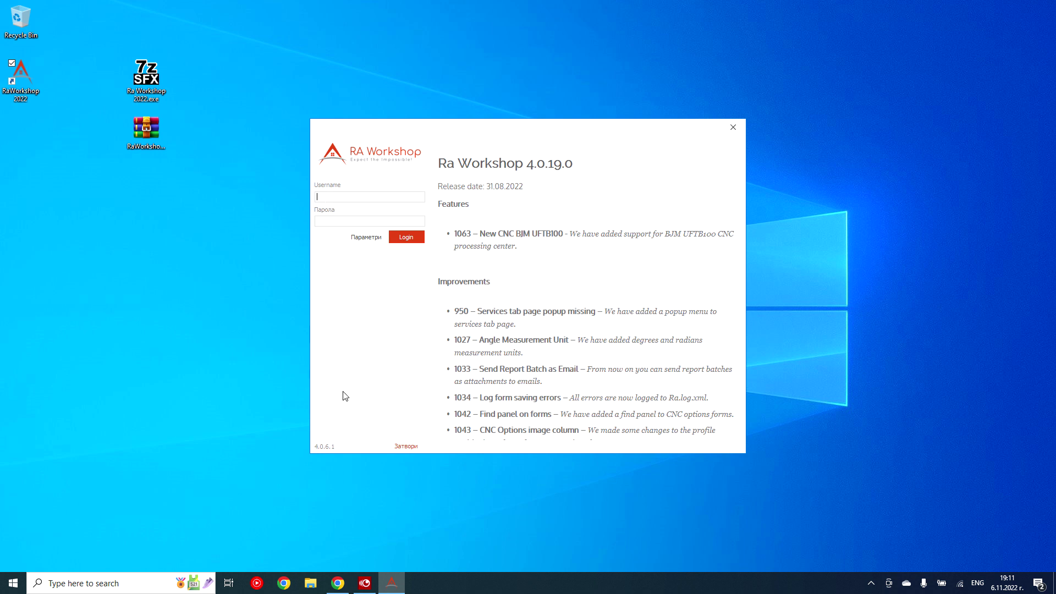
Switch to Chrome and look through the free RA Workshop Lite download form, reached from the site's home page.
click(338, 583)
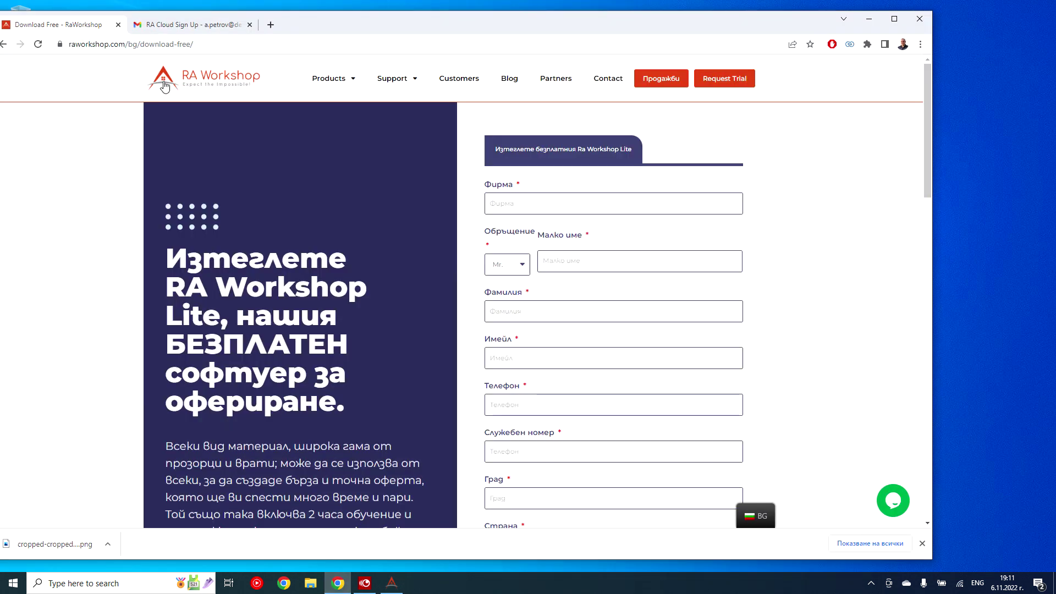
double_click(348, 26)
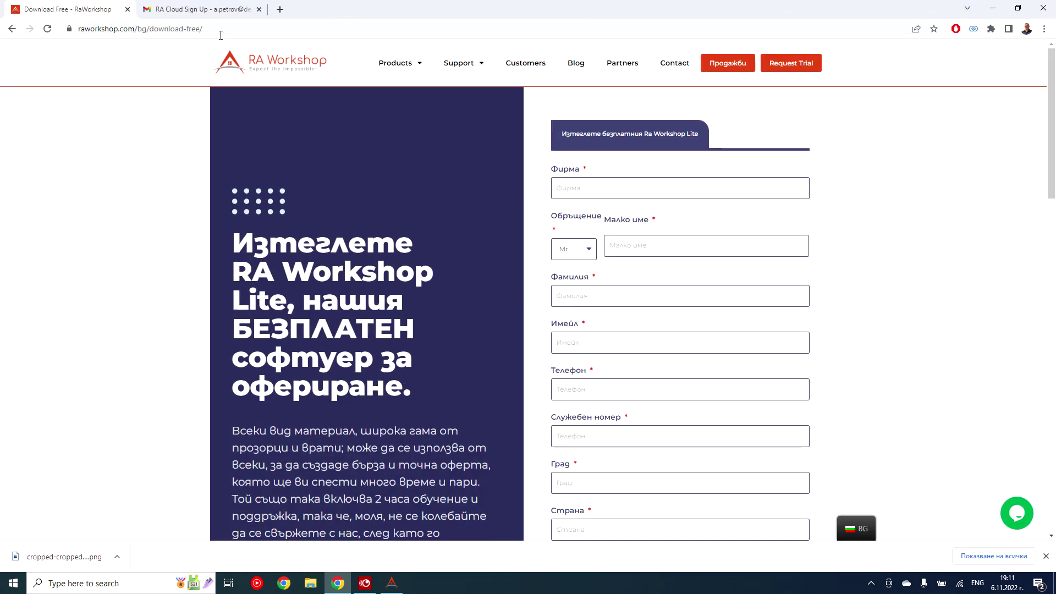
click(281, 61)
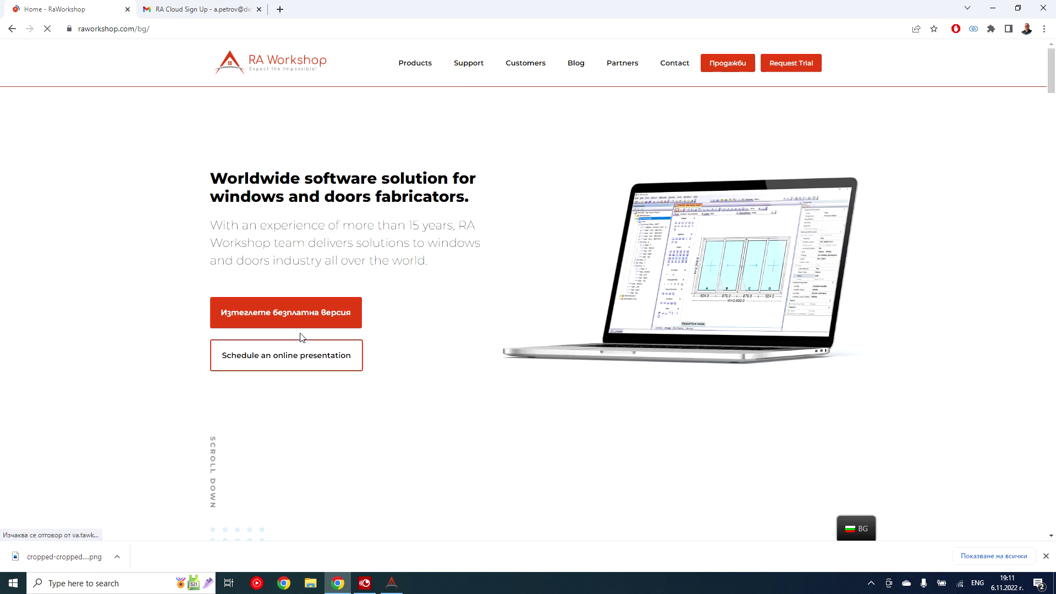
click(261, 309)
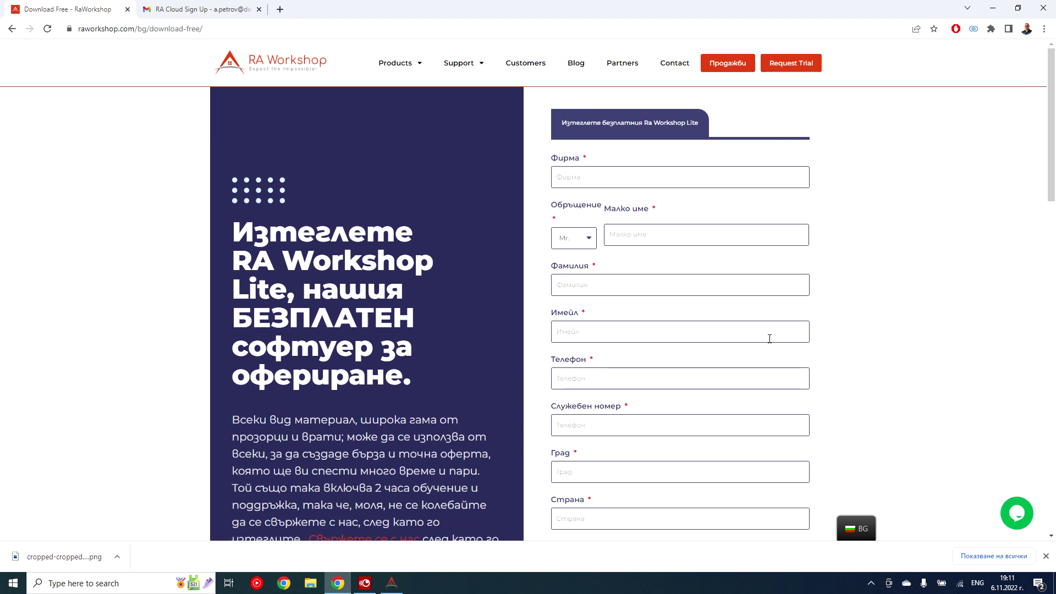
scroll(769, 341, down, 3)
scroll(770, 339, down, 6)
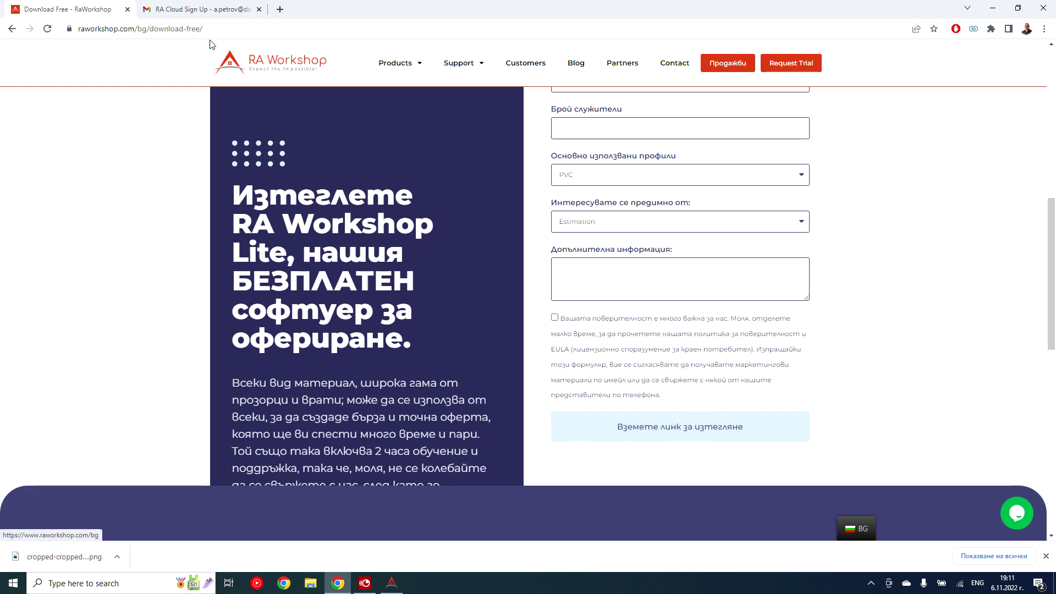
Examine the RA Cloud Sign Up email in Gmail in its original language, locating the login instructions and the password.
click(211, 12)
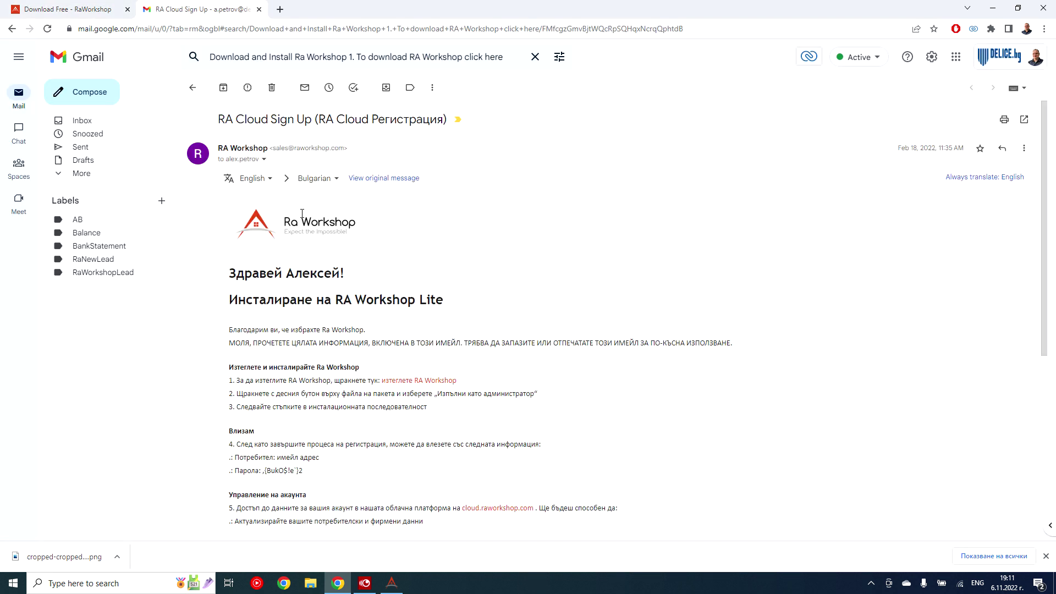
scroll(401, 235, down, 2)
scroll(401, 235, up, 2)
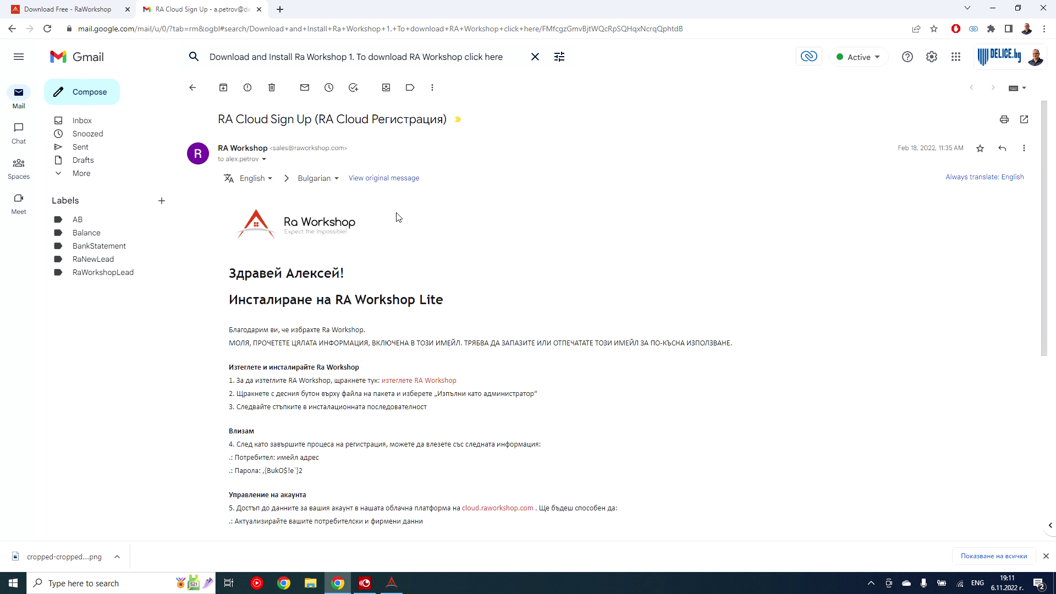
click(390, 179)
scroll(347, 285, down, 4)
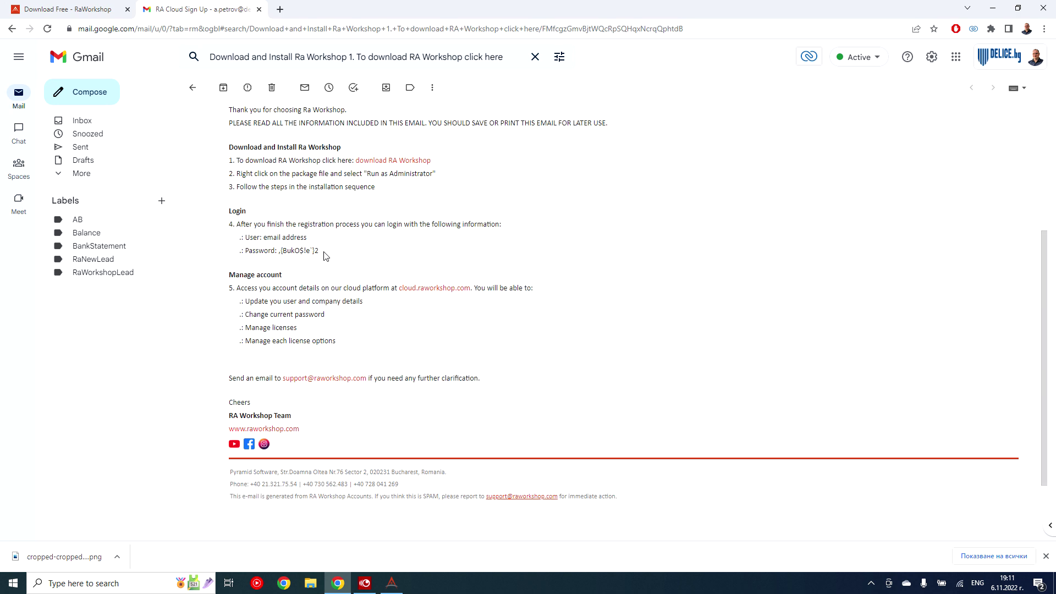
drag(244, 251, 319, 252)
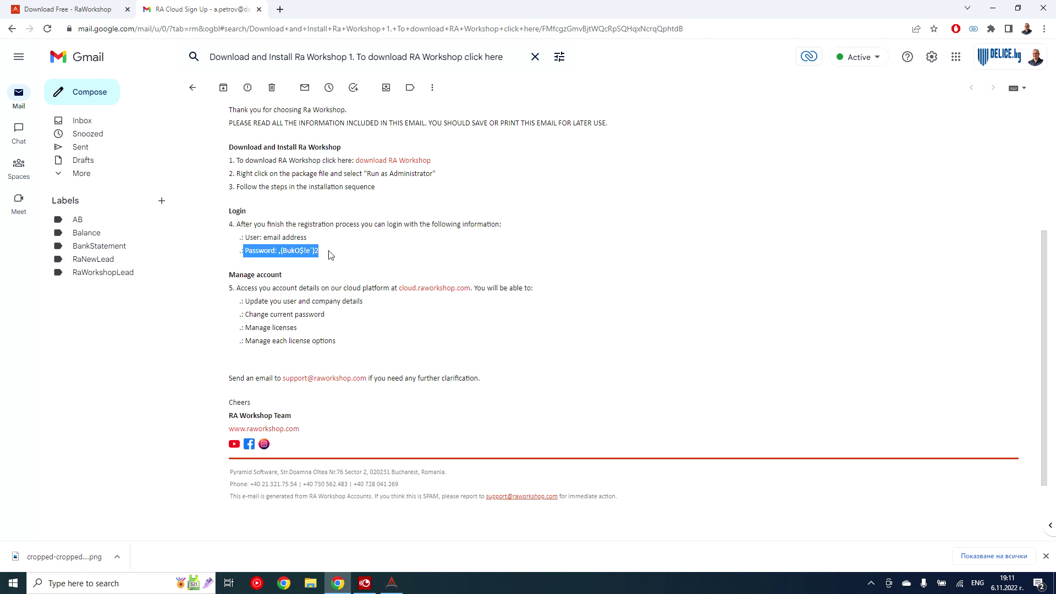
click(277, 252)
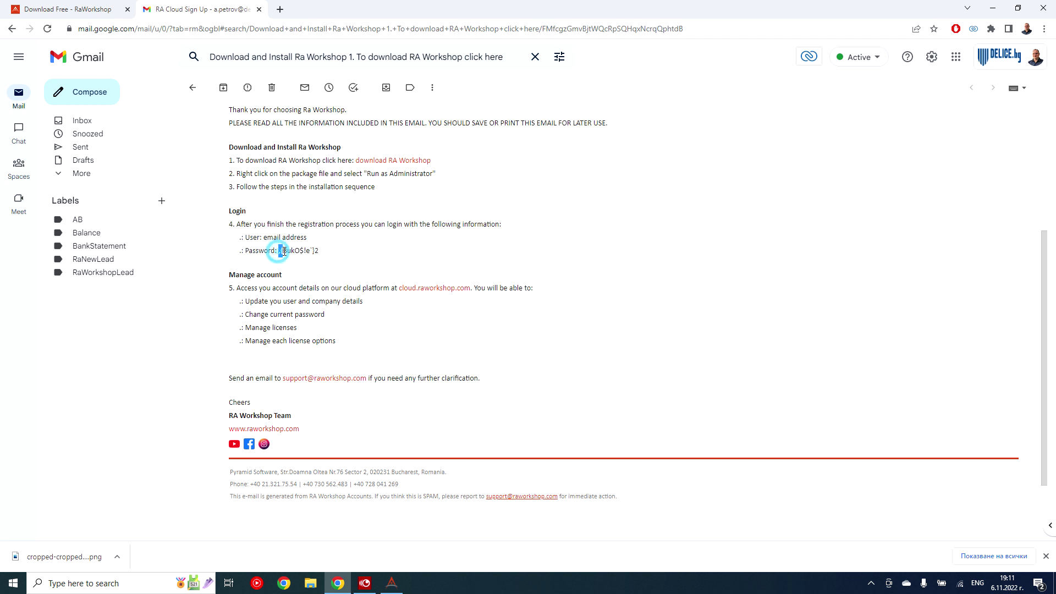
drag(278, 251, 322, 253)
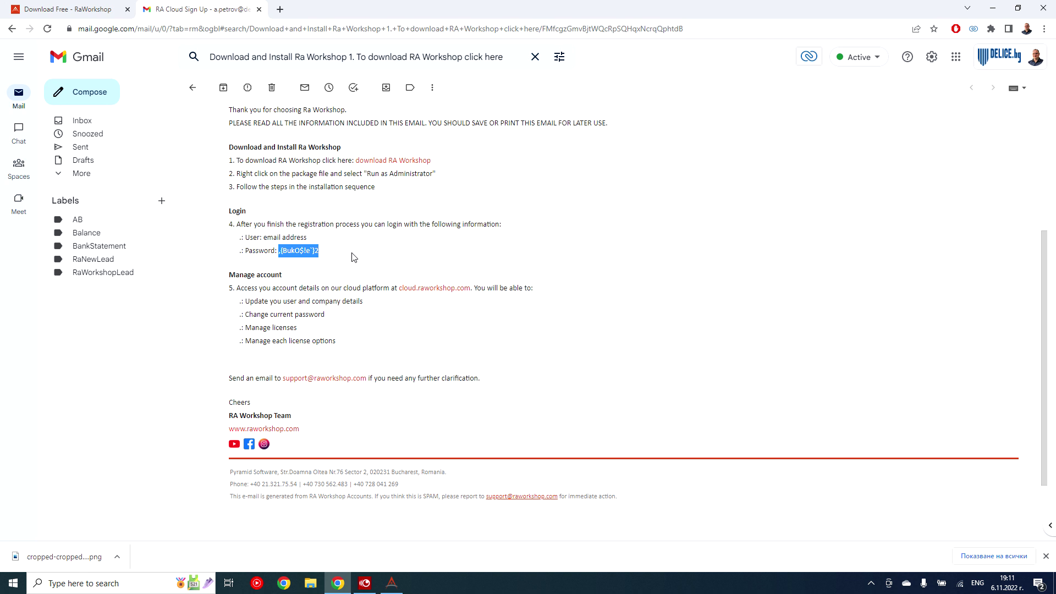
scroll(354, 257, up, 4)
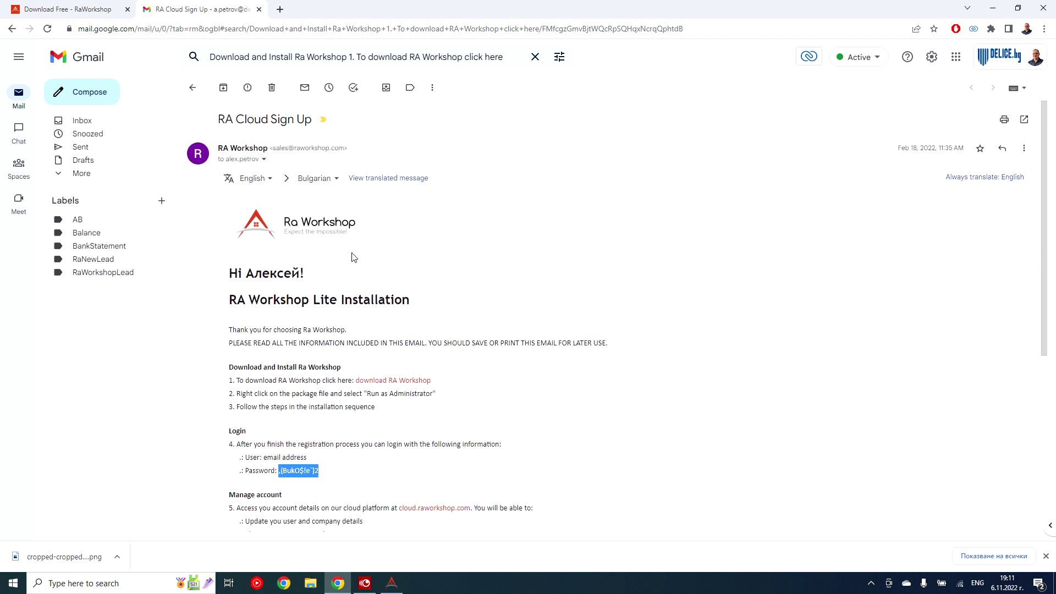
Copy the recipient's email address from the message details and paste it as the username in the RA Workshop login window.
click(265, 159)
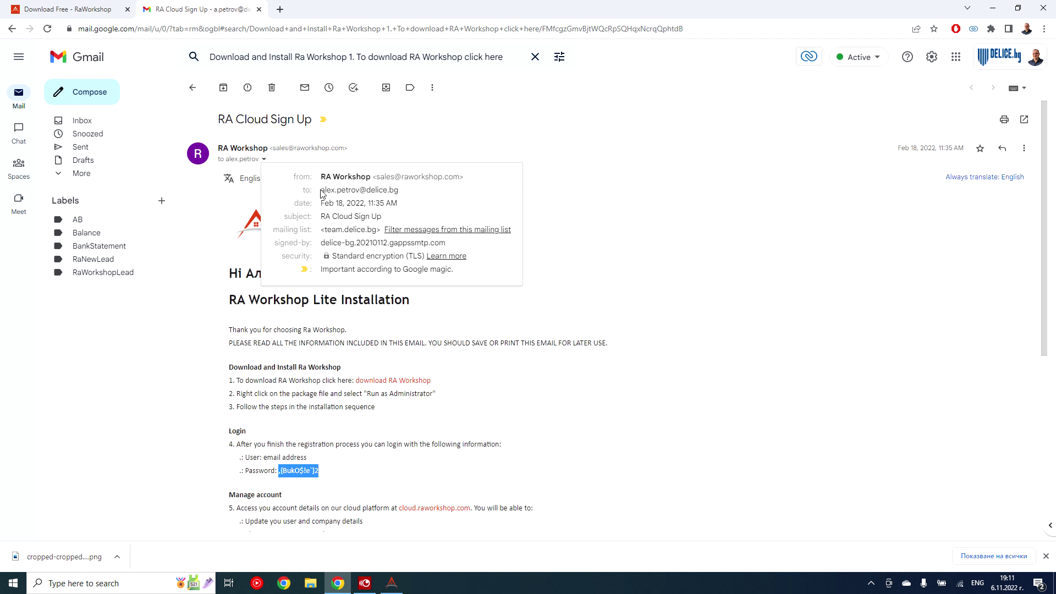
drag(320, 190, 417, 197)
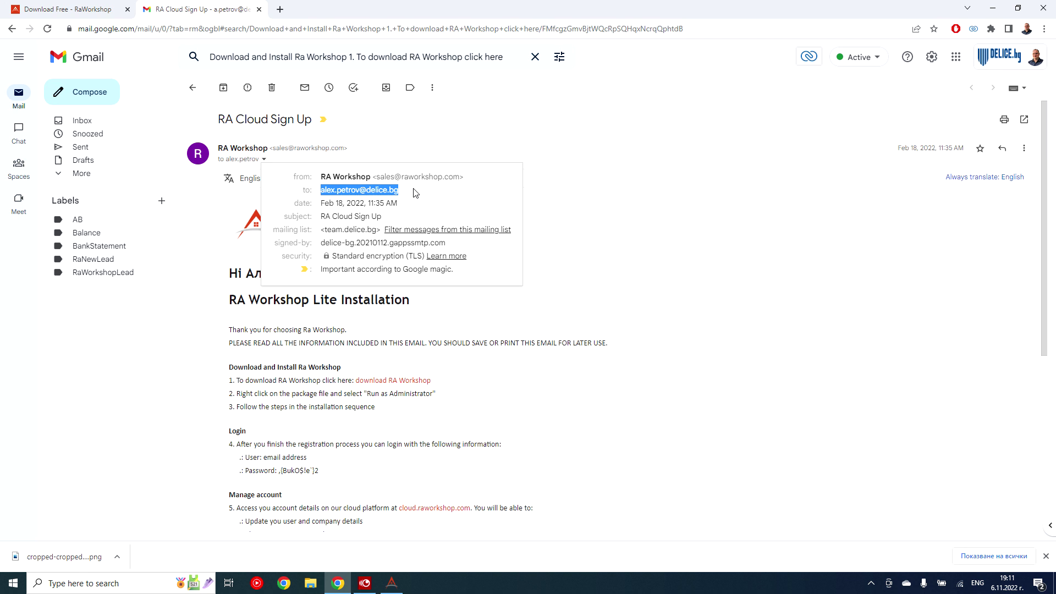
right_click(378, 191)
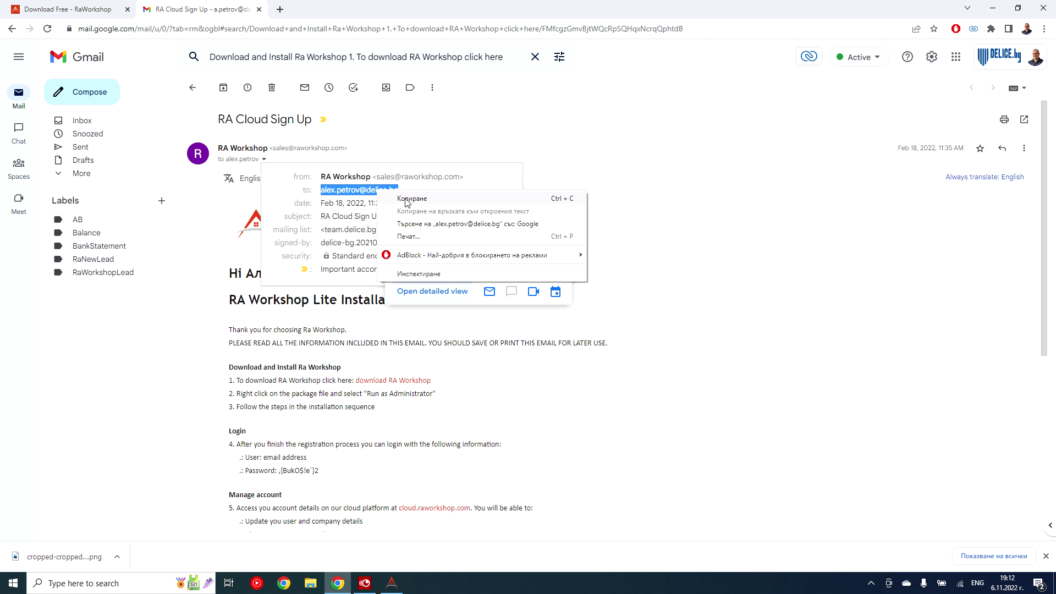
click(405, 201)
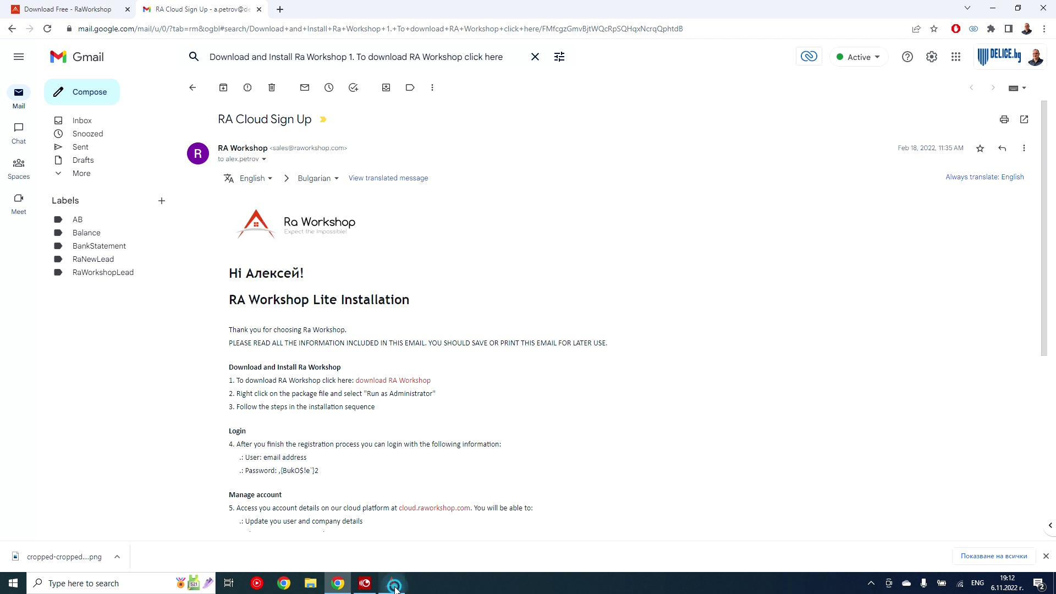
right_click(340, 198)
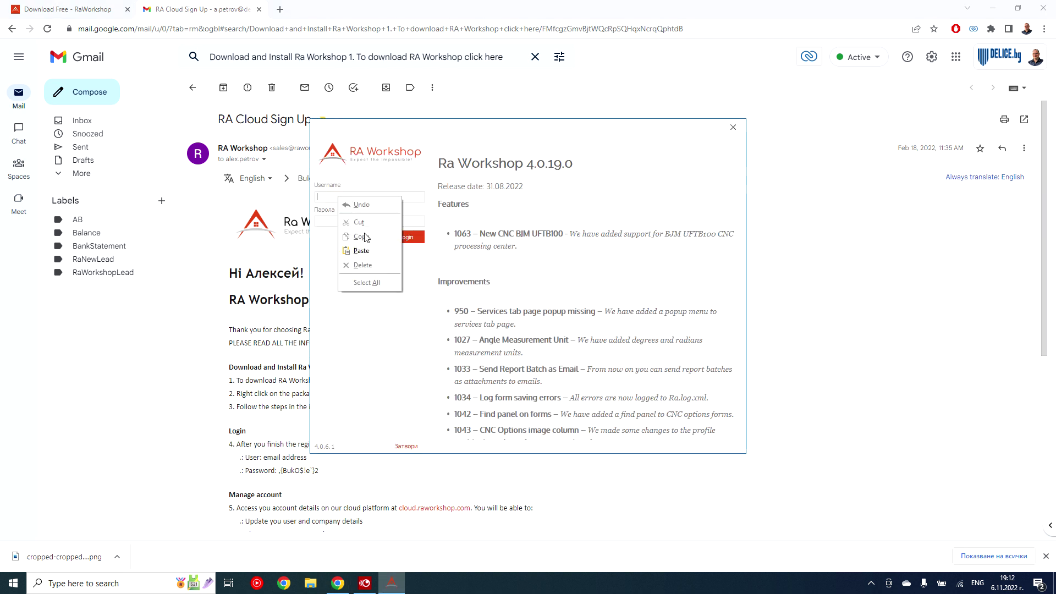
click(368, 252)
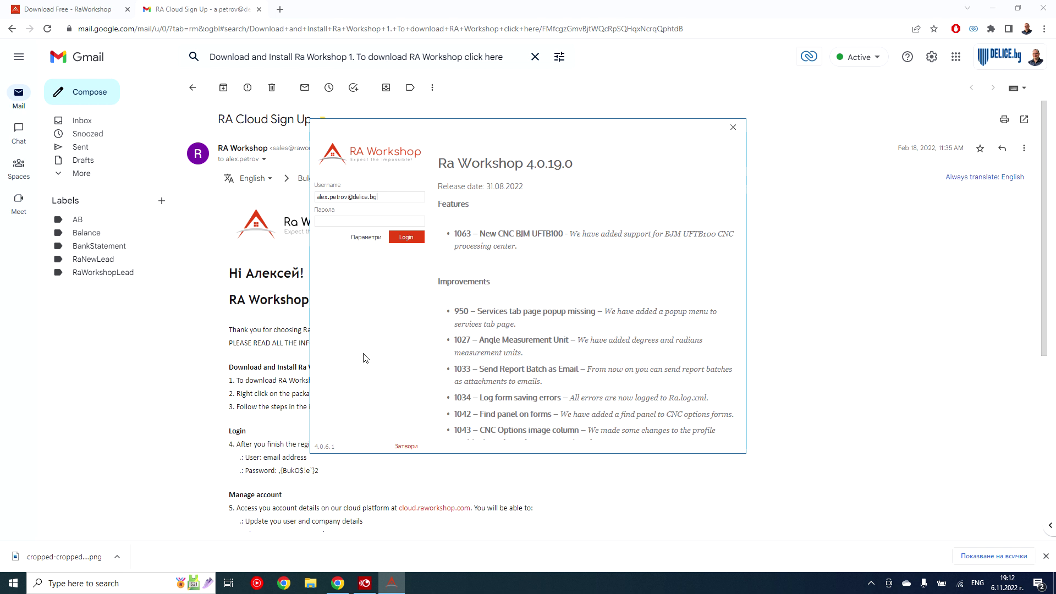
Copy the account password from the sign-up email, paste it into the RA Workshop password field and log in.
click(324, 477)
drag(315, 471, 282, 471)
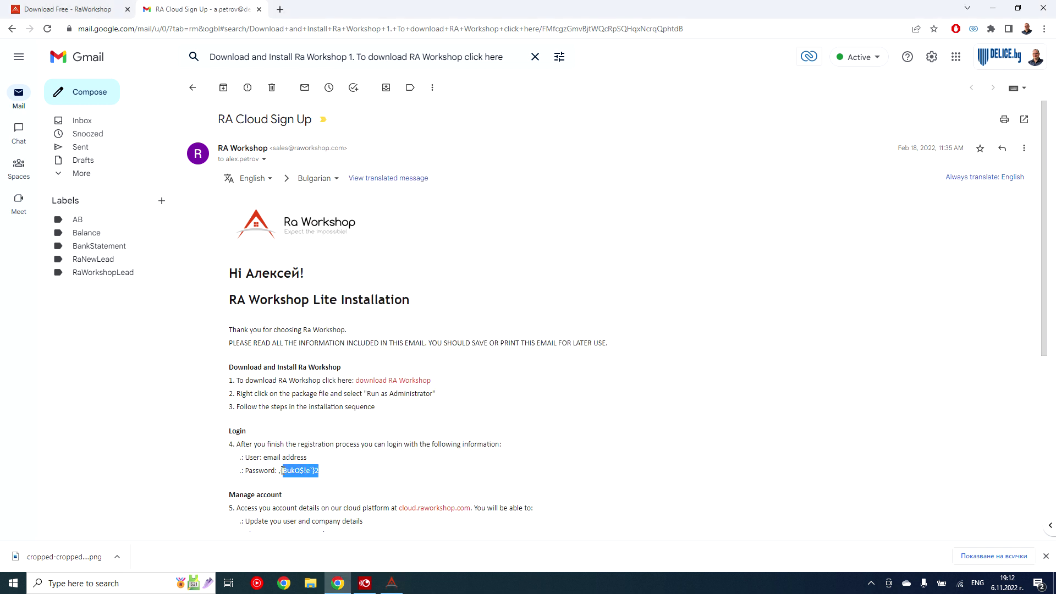
right_click(285, 472)
click(311, 481)
click(392, 582)
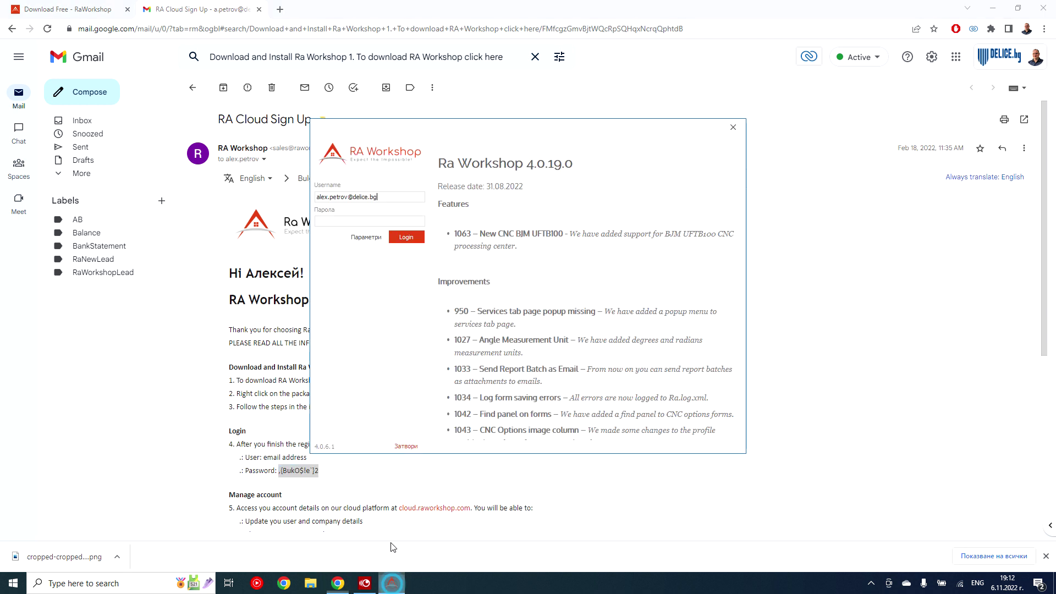
right_click(334, 221)
click(362, 276)
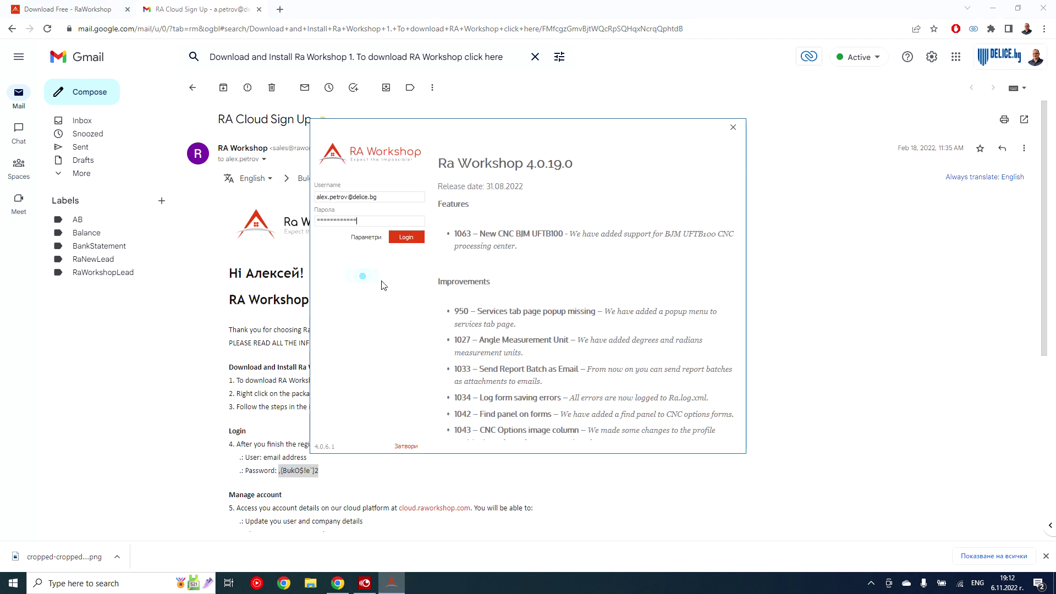
click(407, 237)
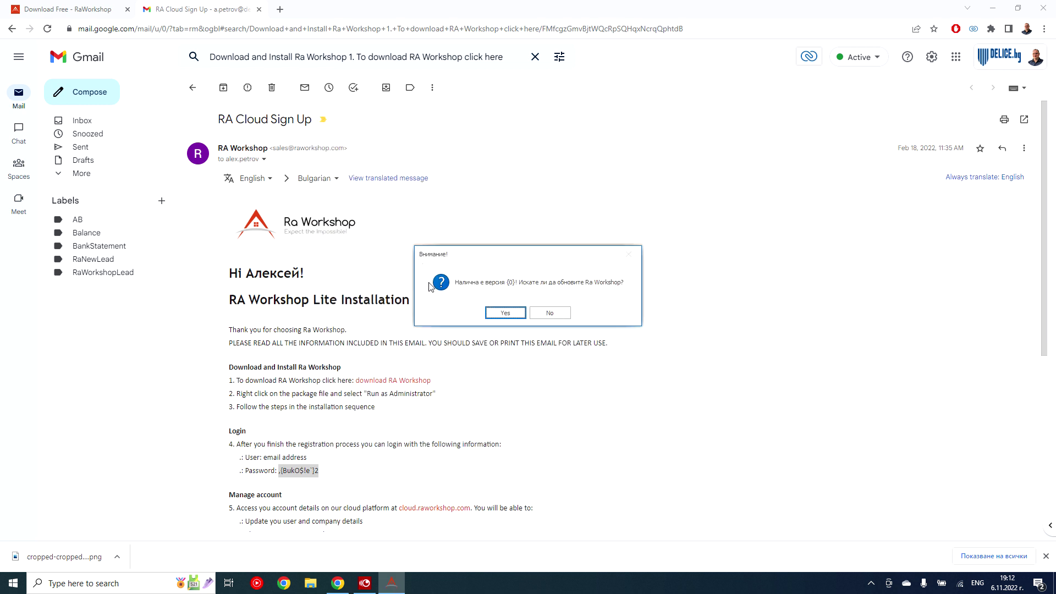
Accept the offered Ra Workshop update, install version 4.0.20.0 and finish the updater.
drag(544, 255, 548, 188)
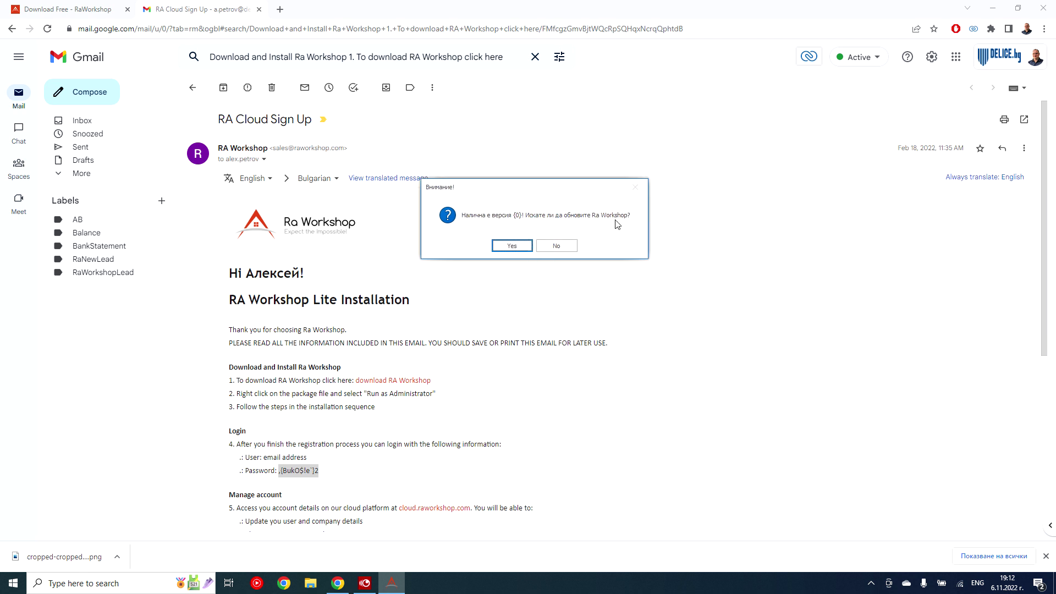
click(512, 246)
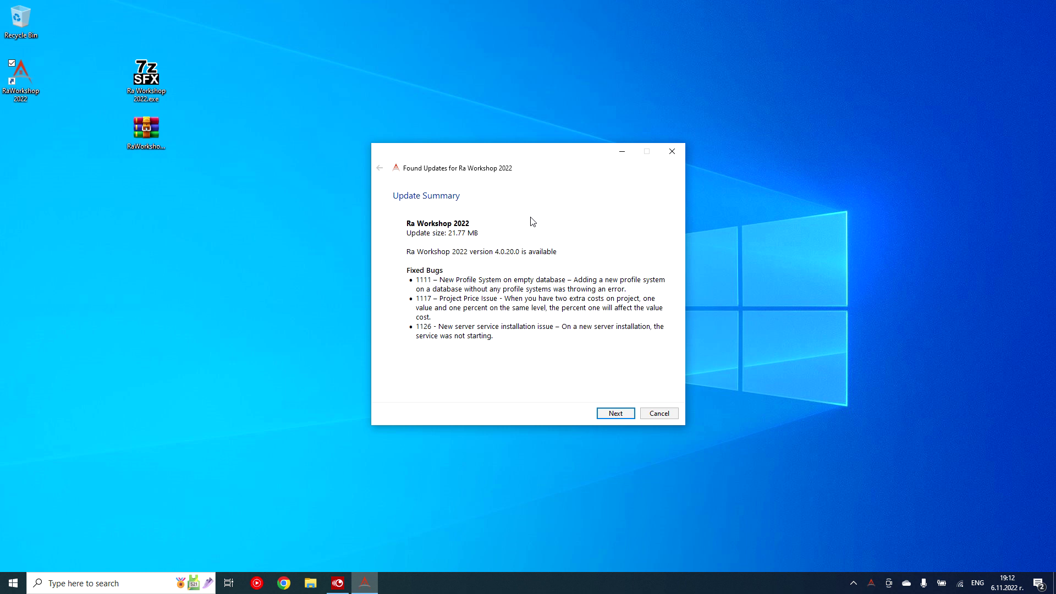
click(615, 413)
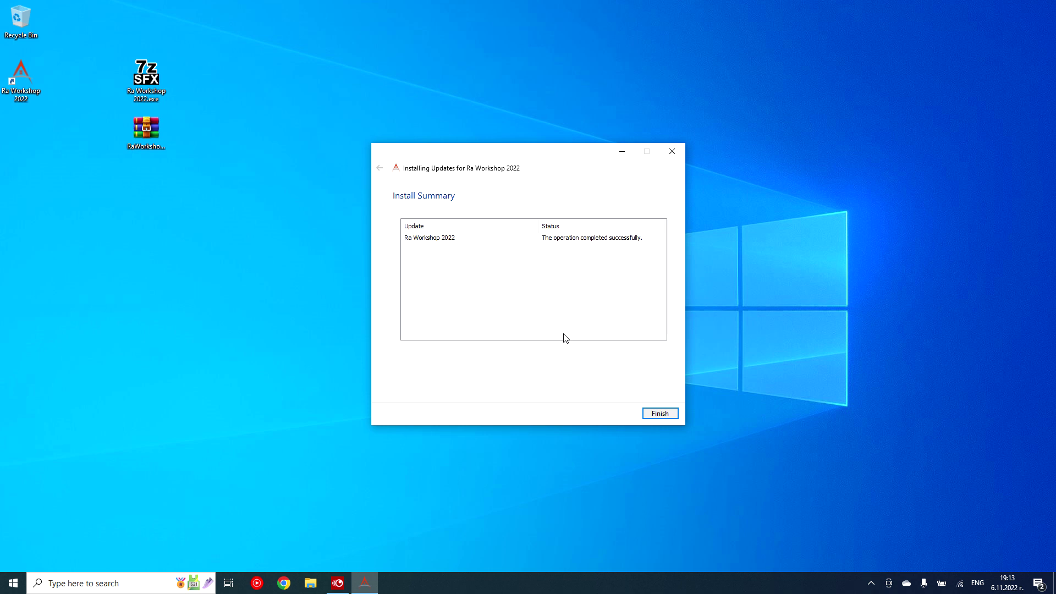
click(660, 413)
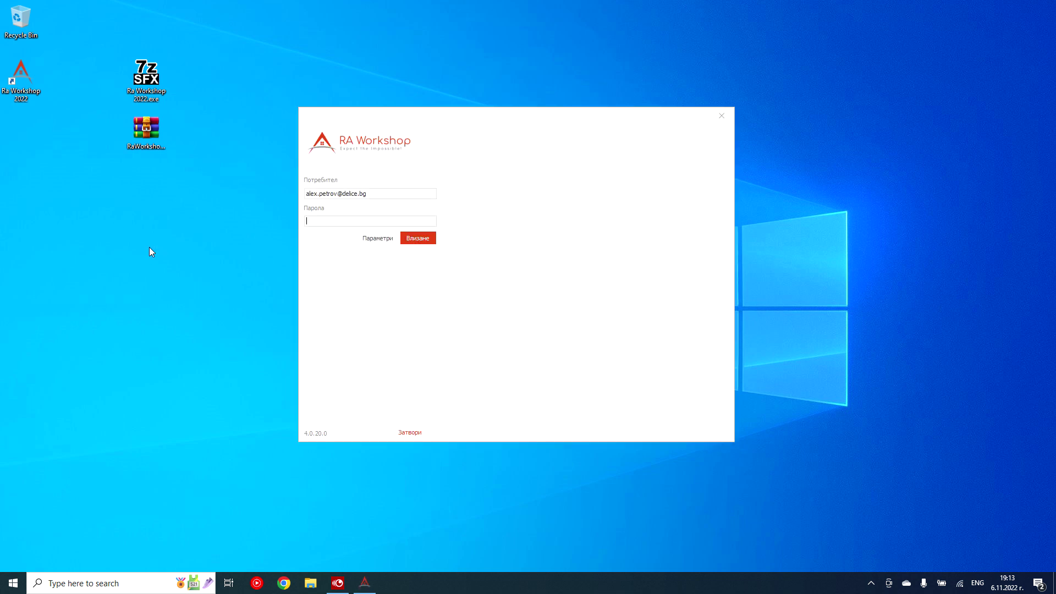
Copy the account password from the sign-up email, paste it into the updated RA Workshop's password field, log in and dismiss the webcam-access notification.
double_click(379, 196)
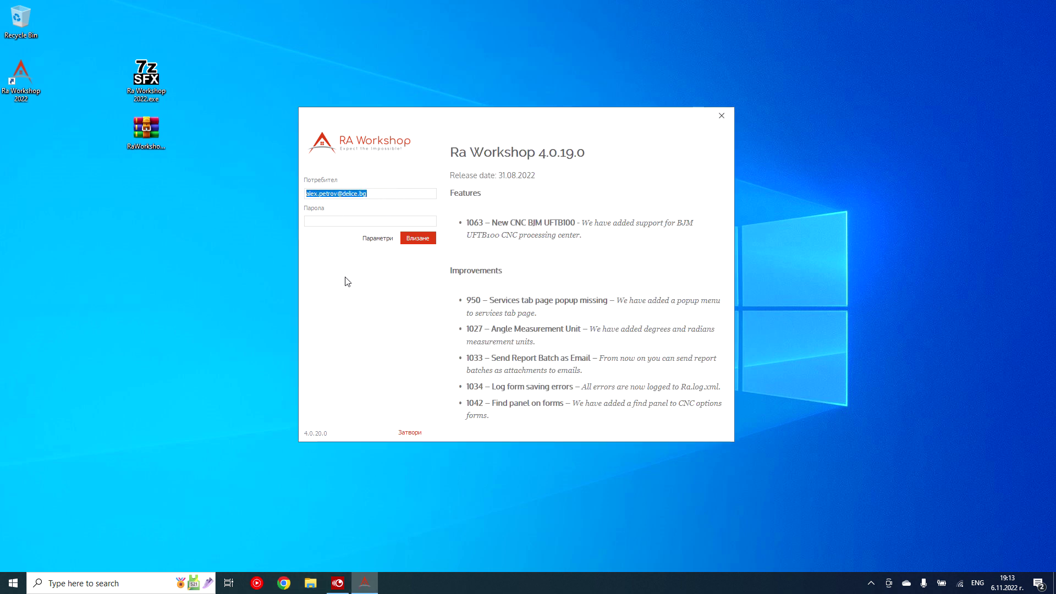
click(257, 582)
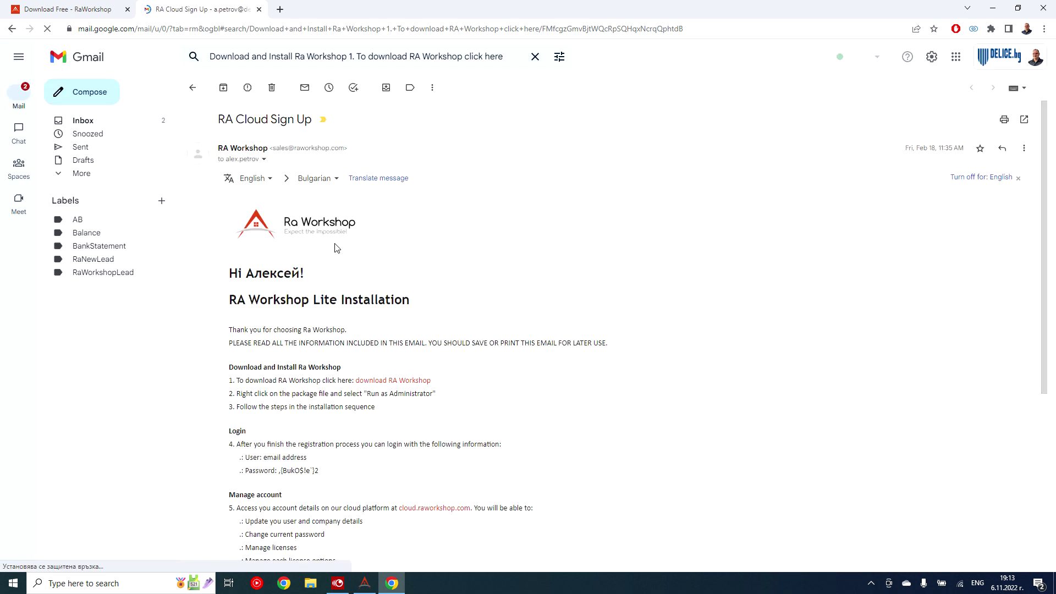
mouse_move(325, 473)
mouse_down()
mouse_move(277, 476)
mouse_move(320, 473)
mouse_up()
click(320, 474)
click(280, 473)
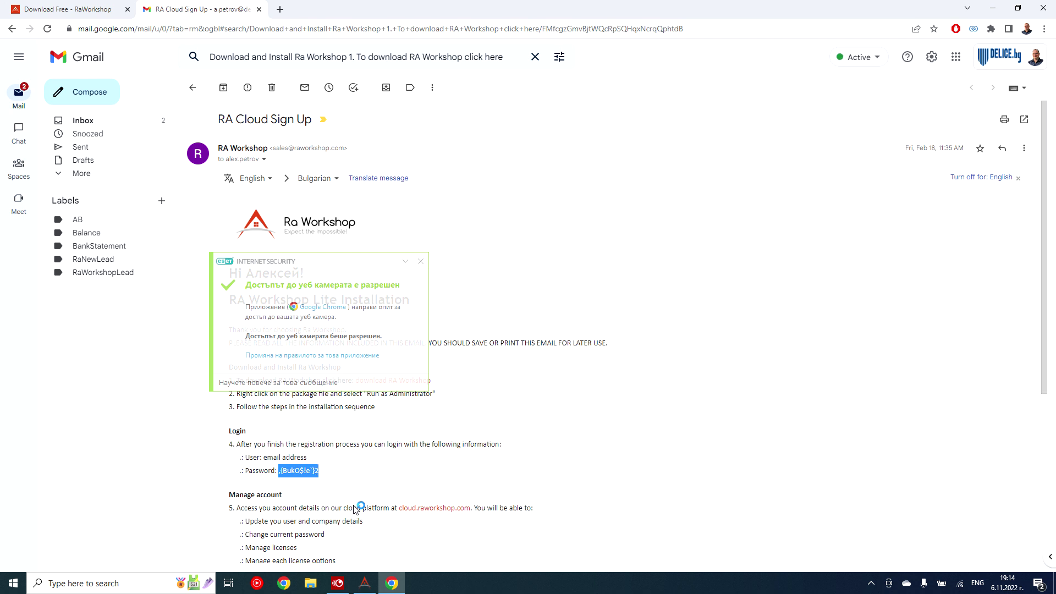
click(365, 583)
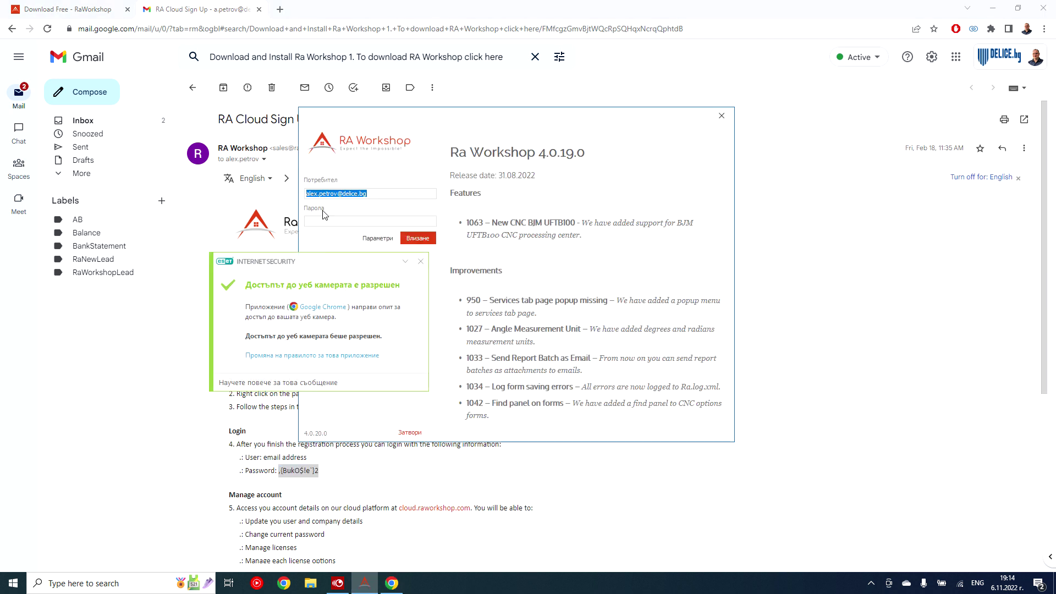
click(325, 219)
key(ctrl+v)
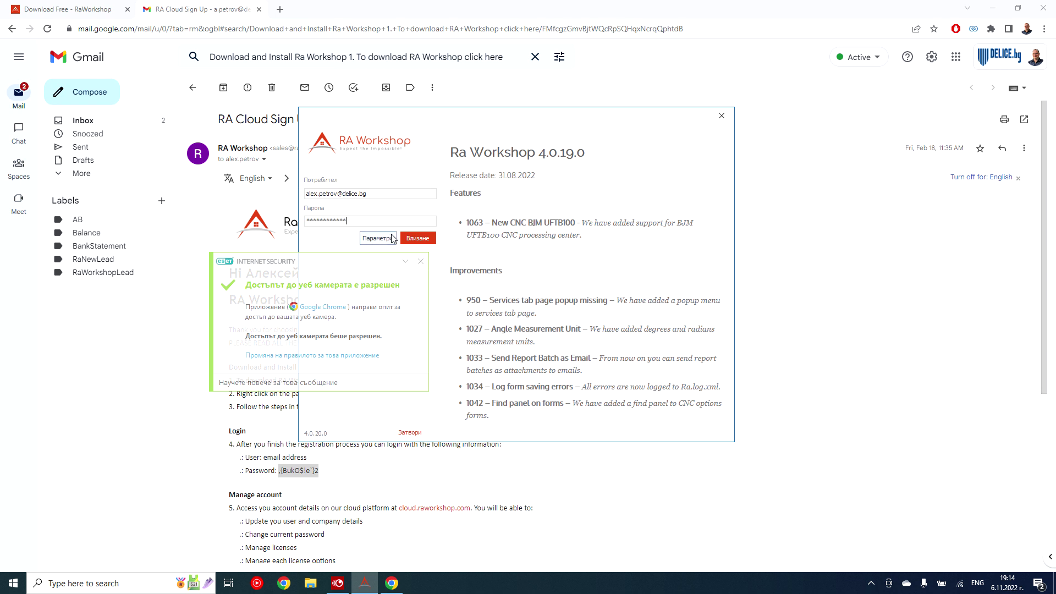
click(413, 238)
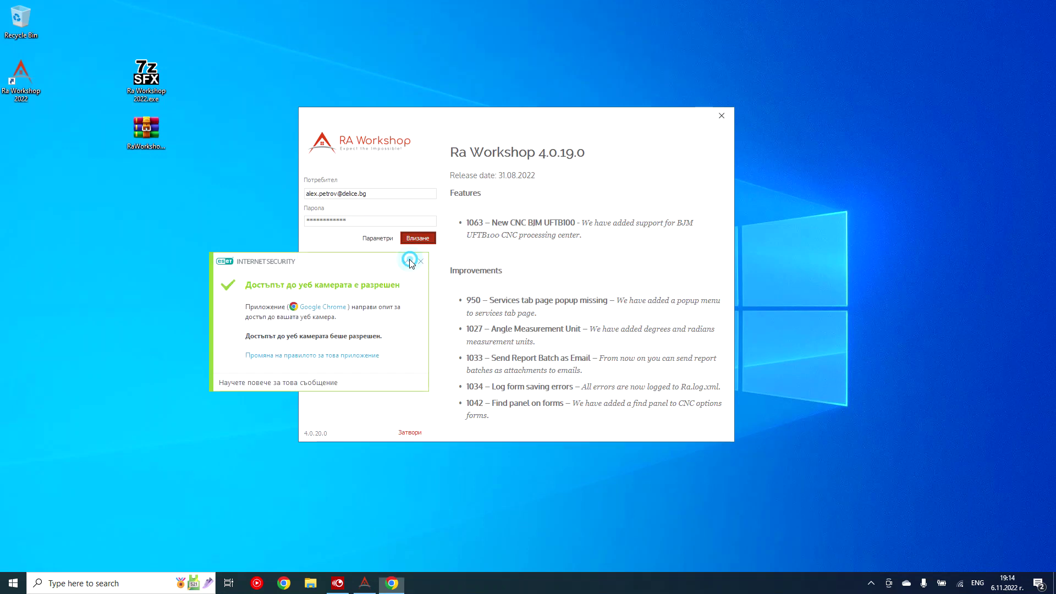
click(406, 261)
click(427, 261)
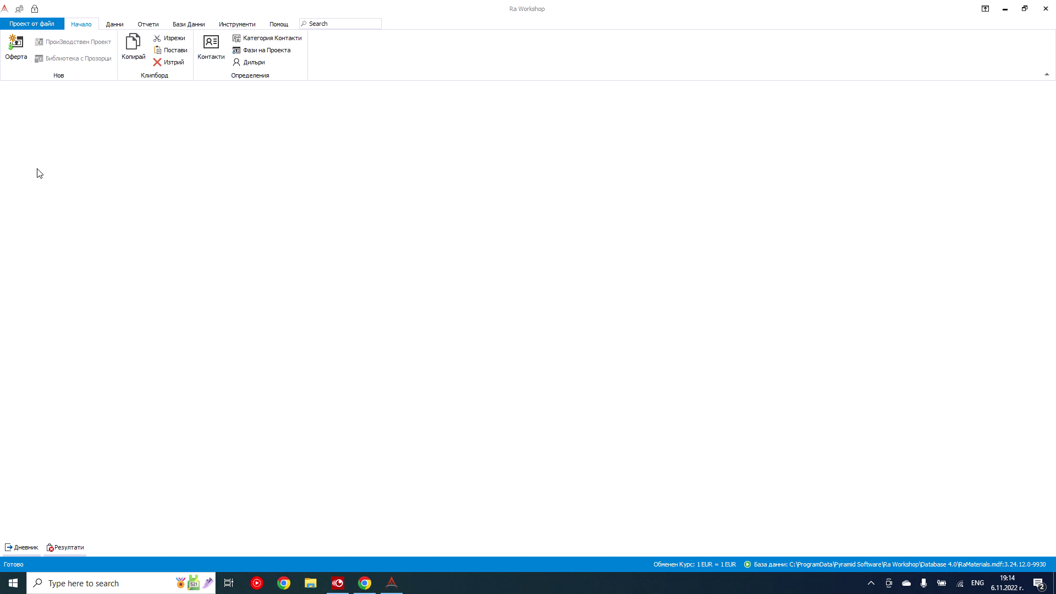
Examine the Change Password dialog with its old password, new password and confirmation fields, and cancel it without changes.
click(22, 25)
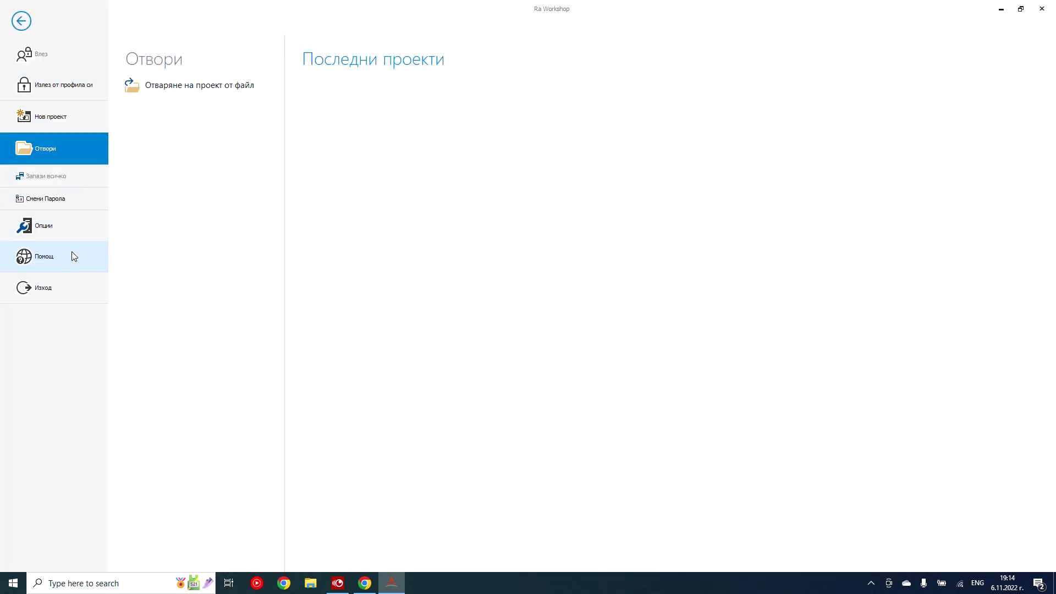
click(29, 202)
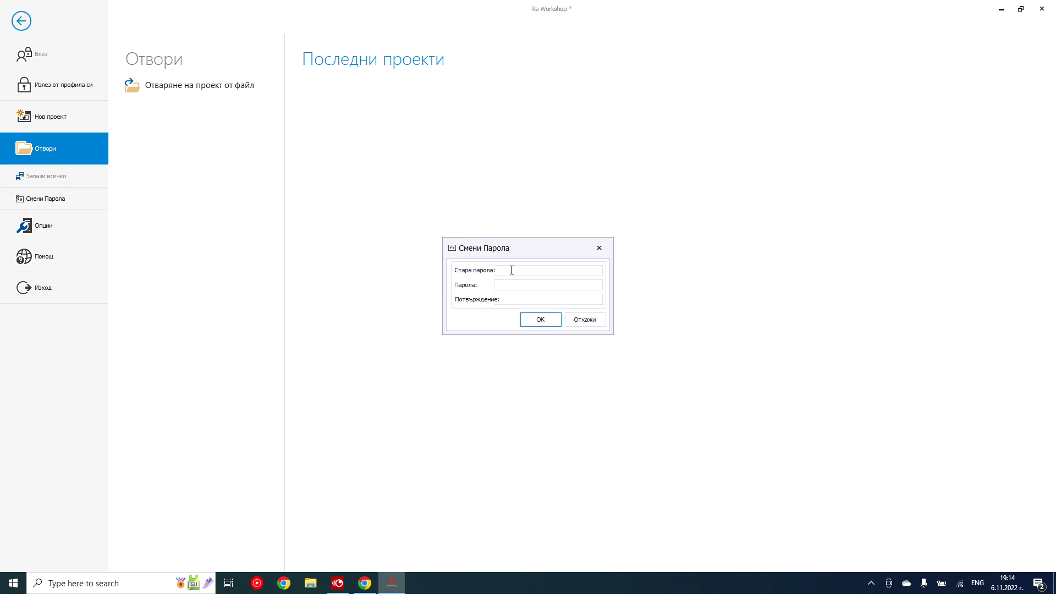
click(365, 584)
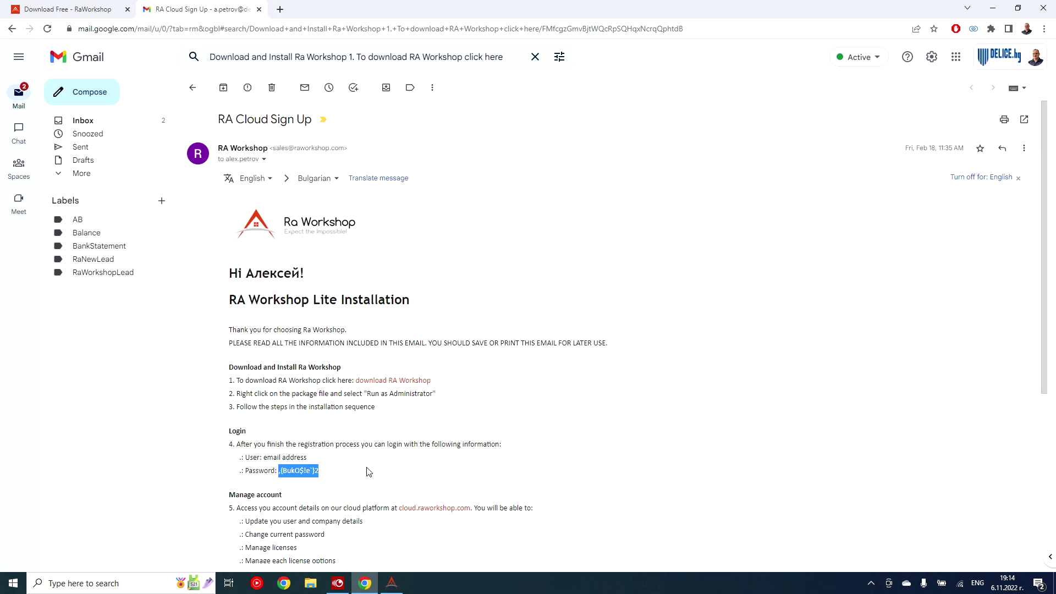
click(392, 583)
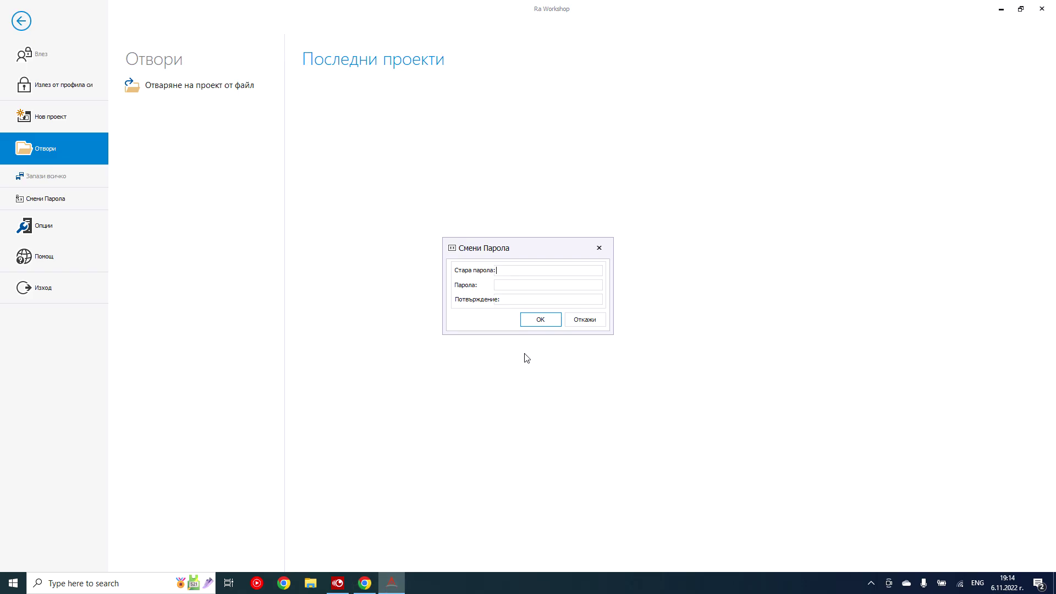
click(502, 284)
click(502, 300)
click(507, 283)
click(508, 300)
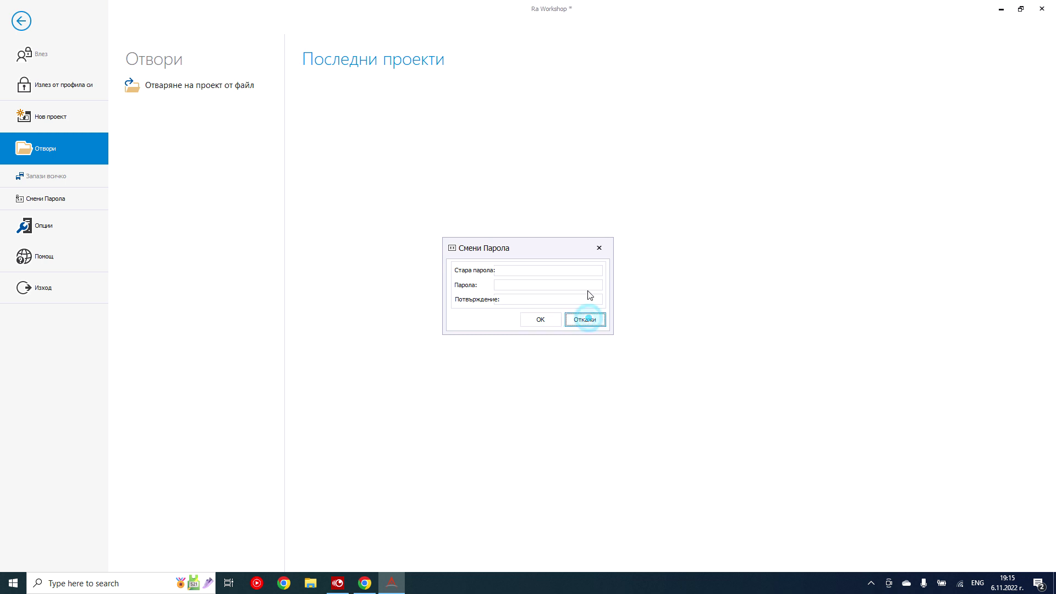
click(587, 324)
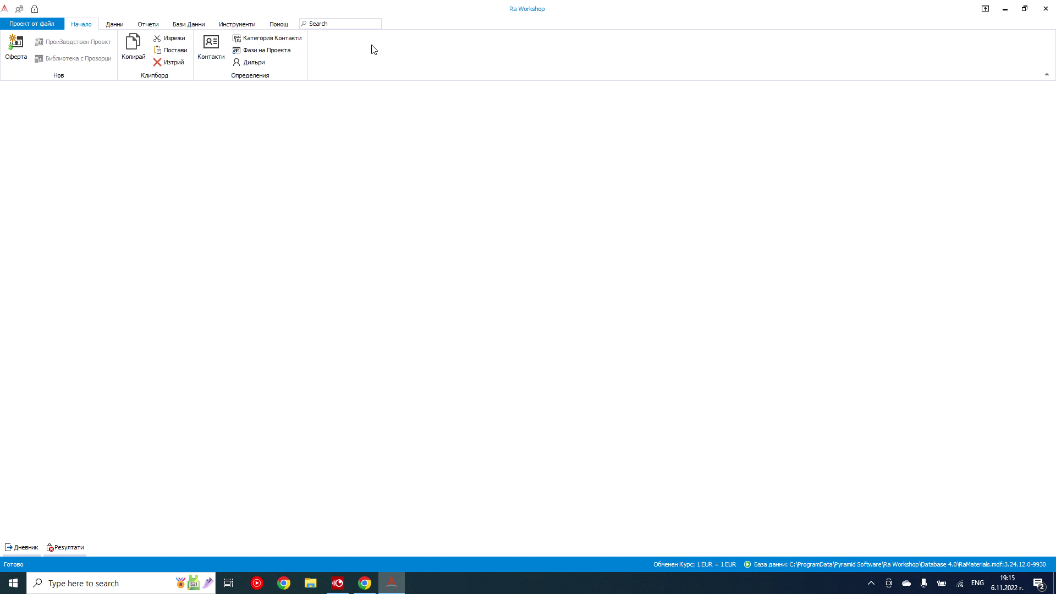
Restore the Ra Workshop window to a smaller size, minimize the browser and move the window aside to uncover the desktop files.
double_click(420, 9)
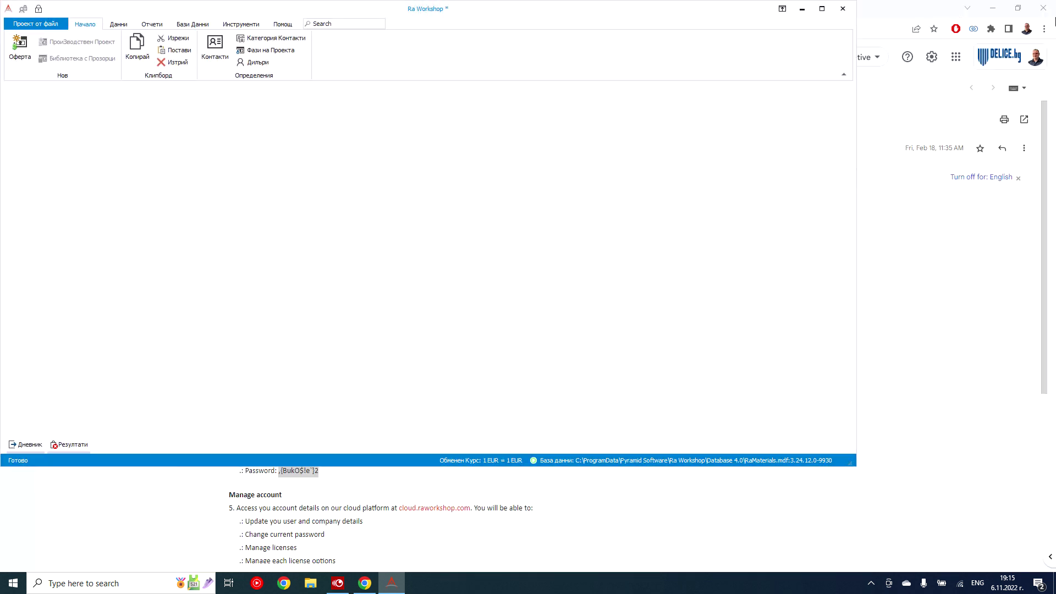
click(993, 8)
drag(405, 11, 628, 36)
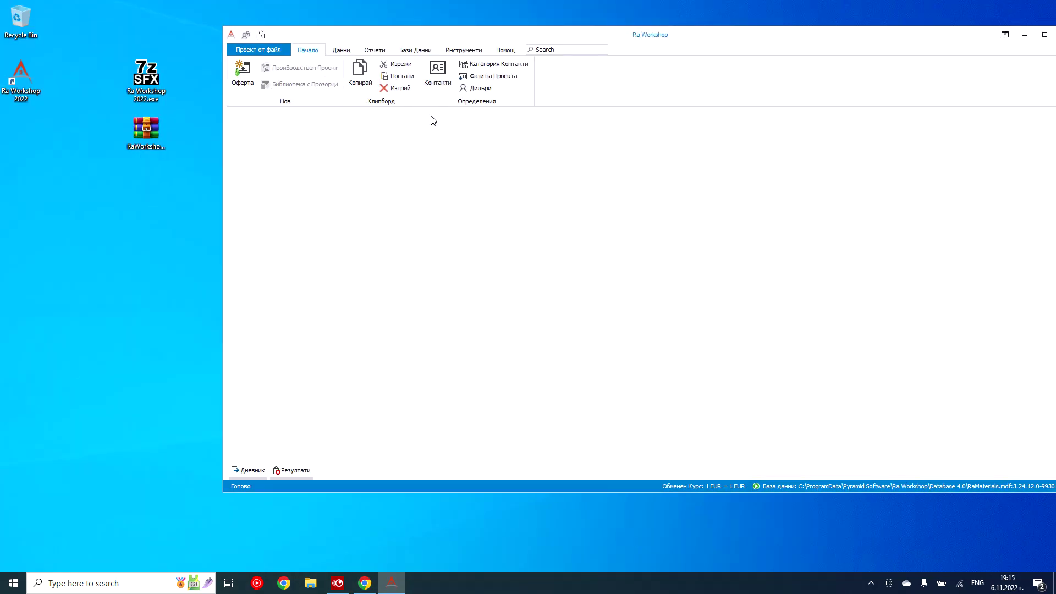
Extract the three database backup files from the RaWorkshop2022_FreeDatabase.zip archive directly onto the desktop.
click(139, 133)
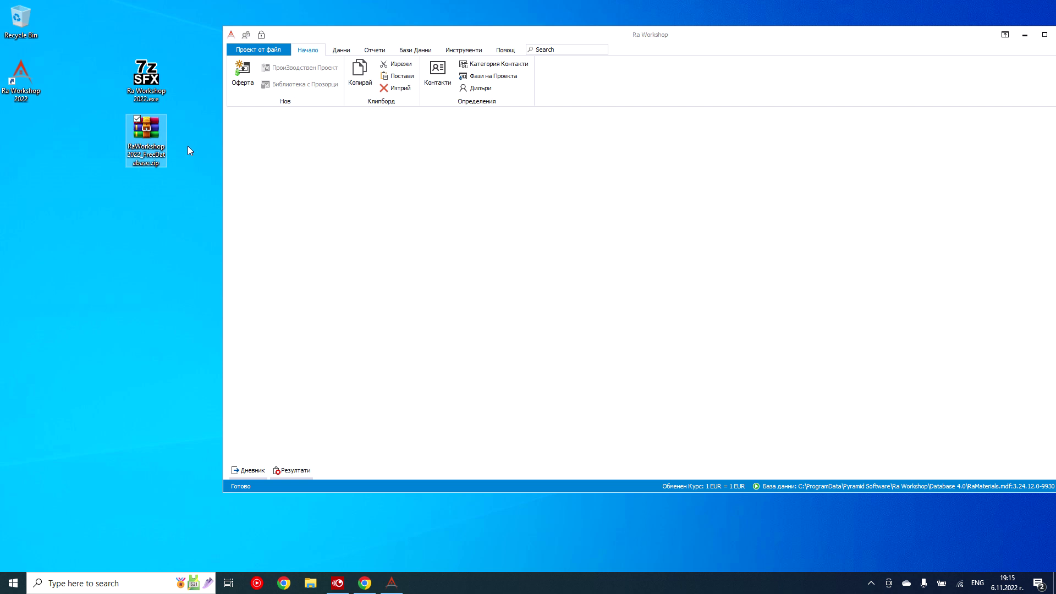
right_click(147, 129)
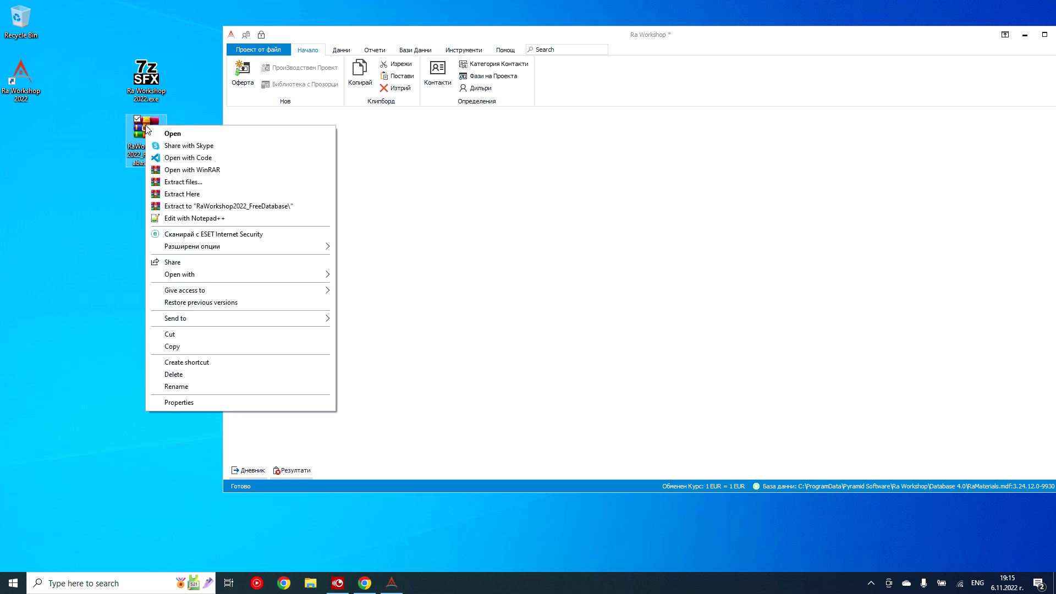
click(168, 195)
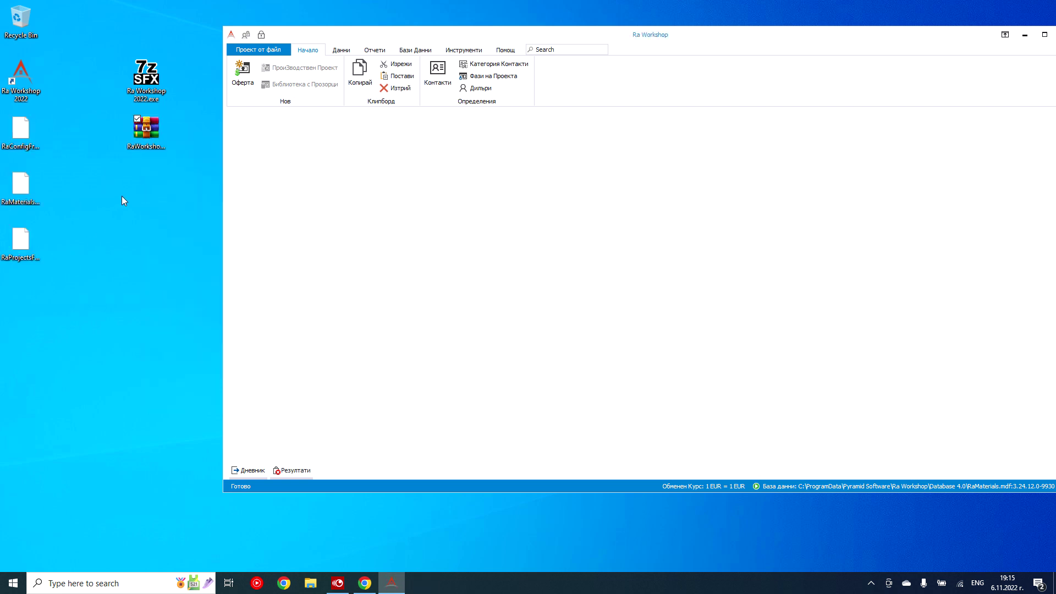
drag(101, 292, 3, 116)
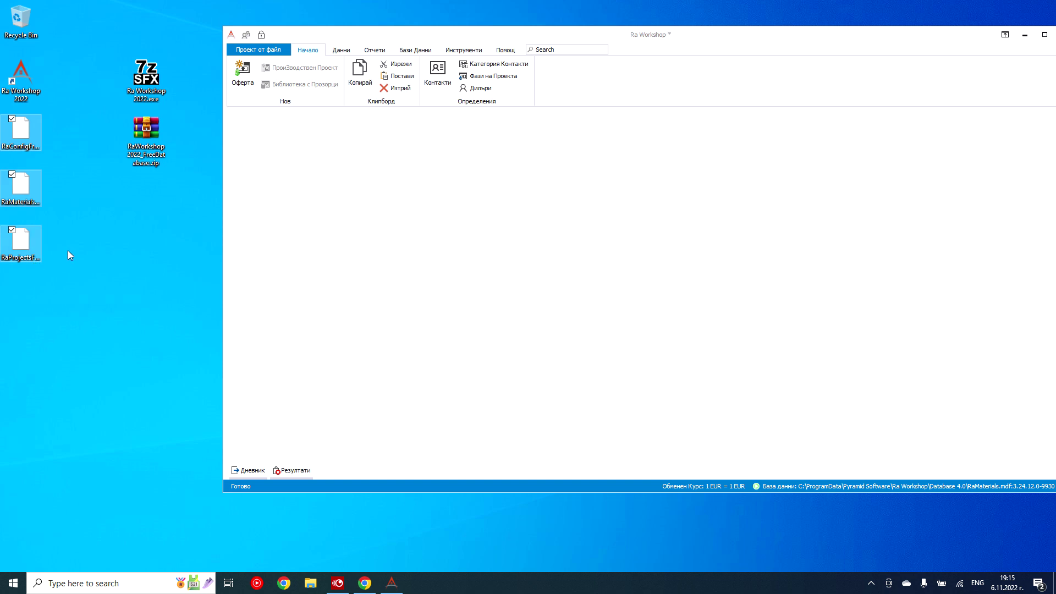
click(65, 152)
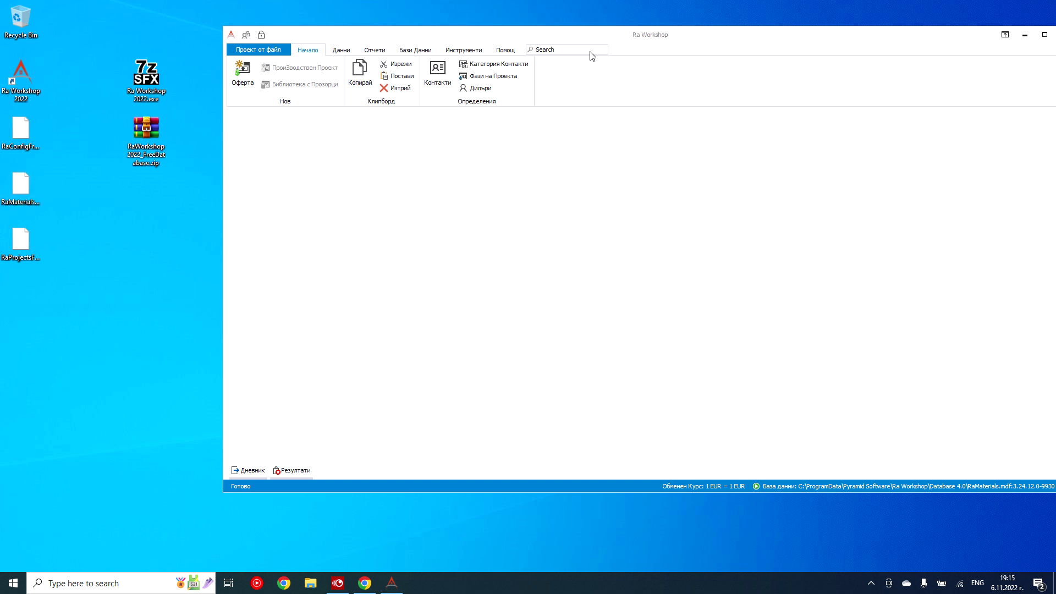
Start a database restore in Ra Workshop and set the Config Path to RaConfigFree.bak from the desktop.
click(415, 49)
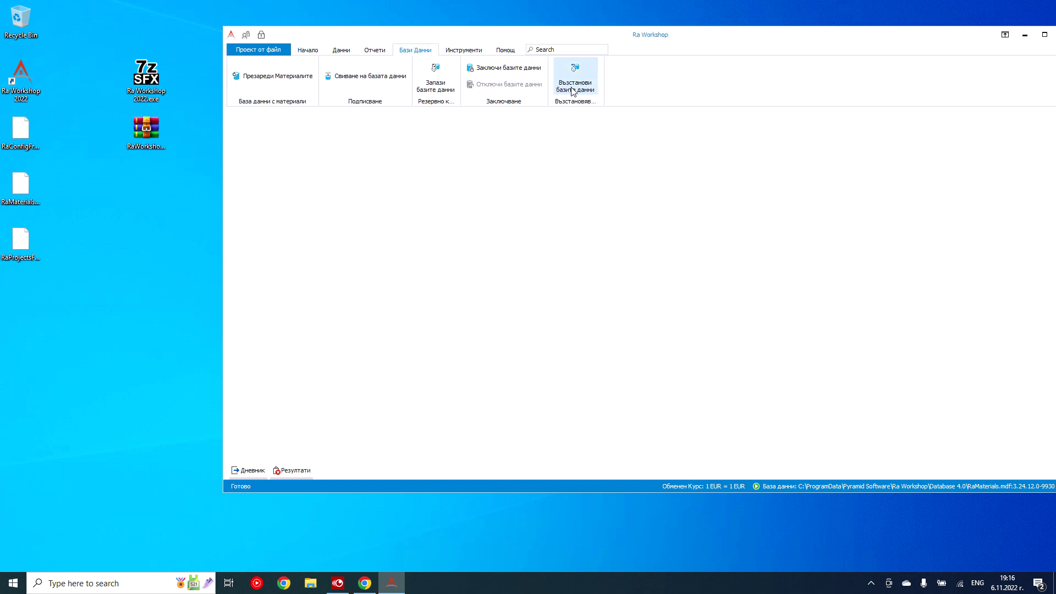
click(576, 88)
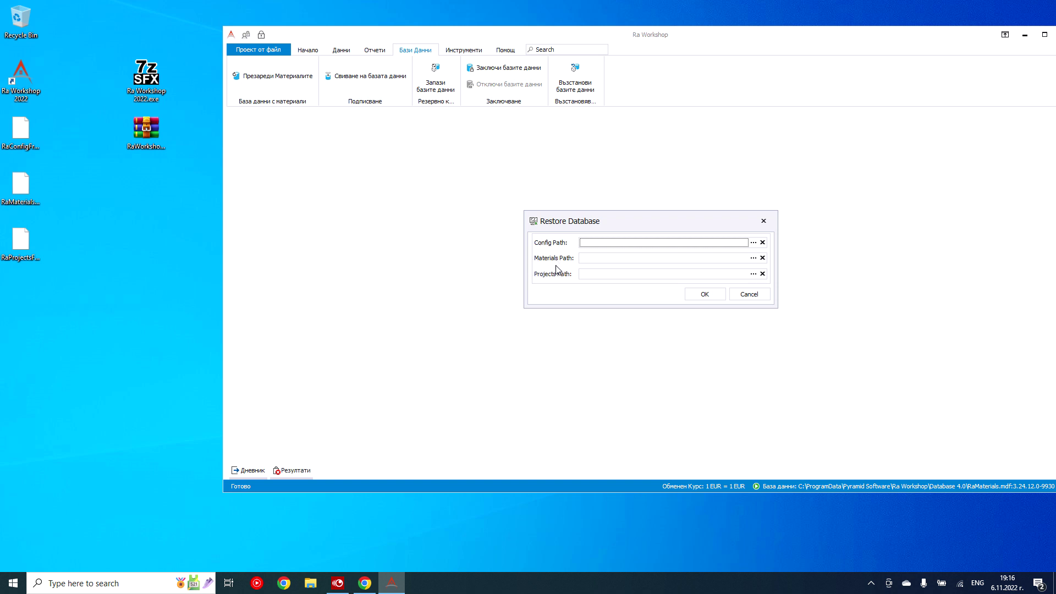
click(755, 243)
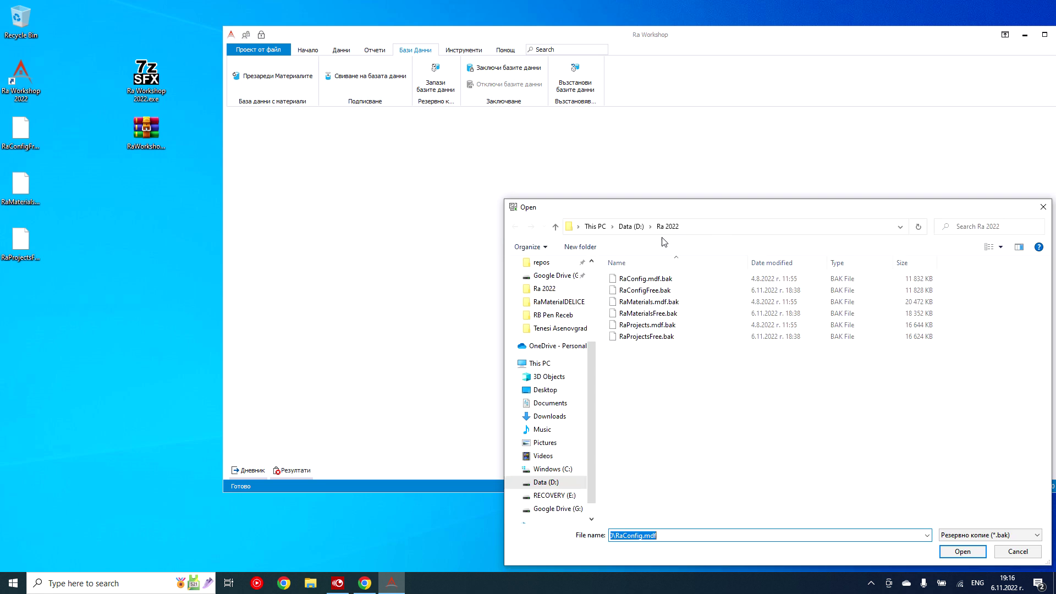
click(596, 226)
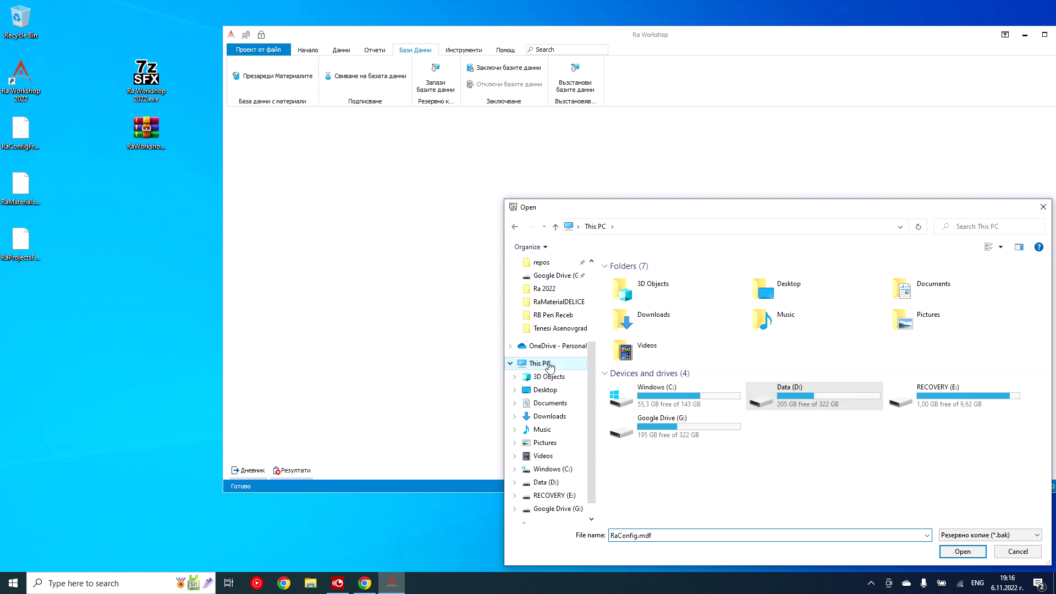
click(546, 390)
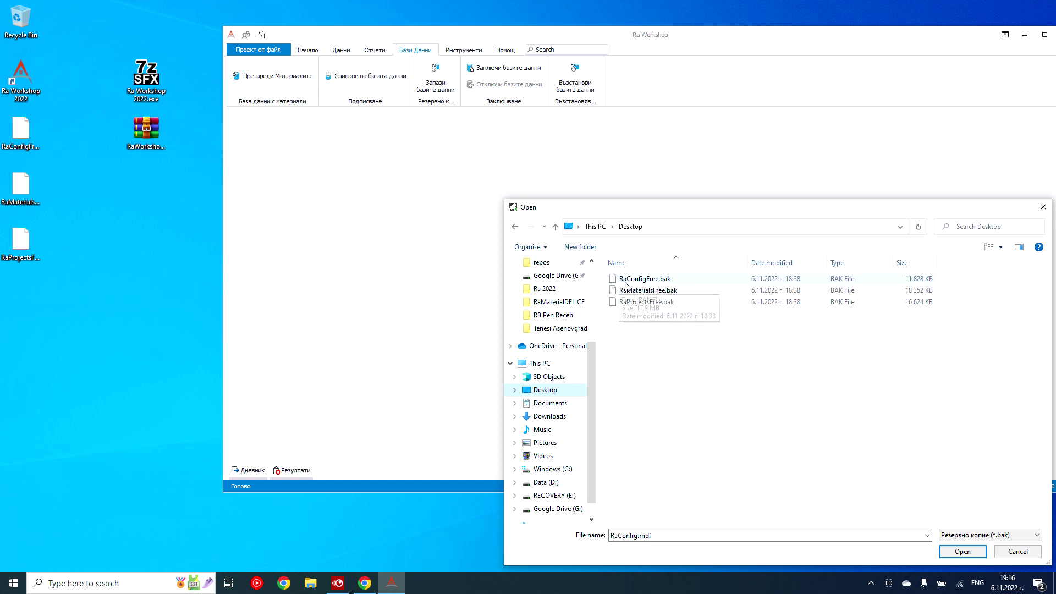
drag(654, 215, 490, 339)
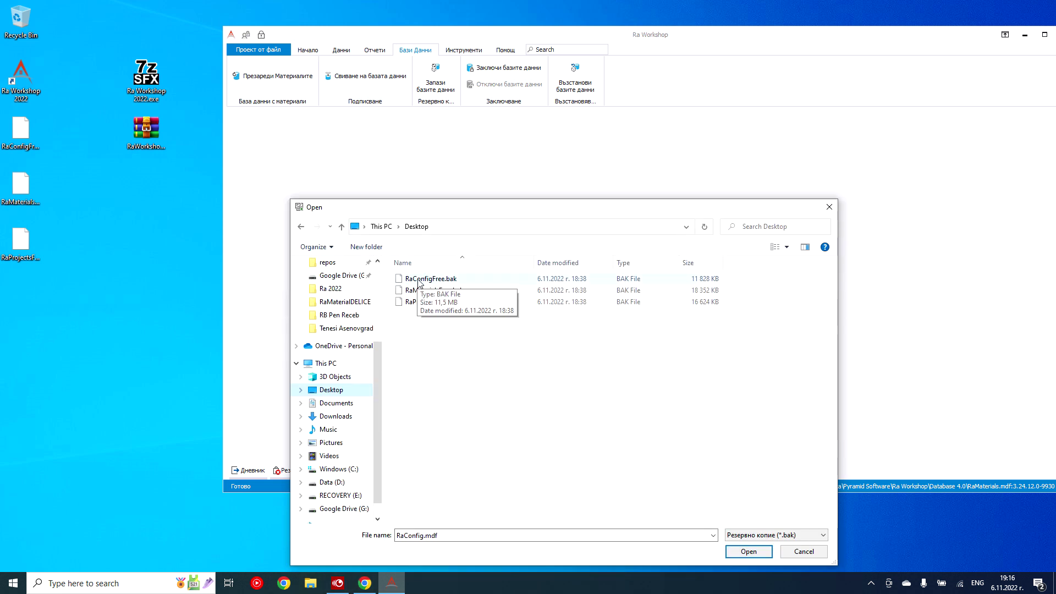
double_click(428, 282)
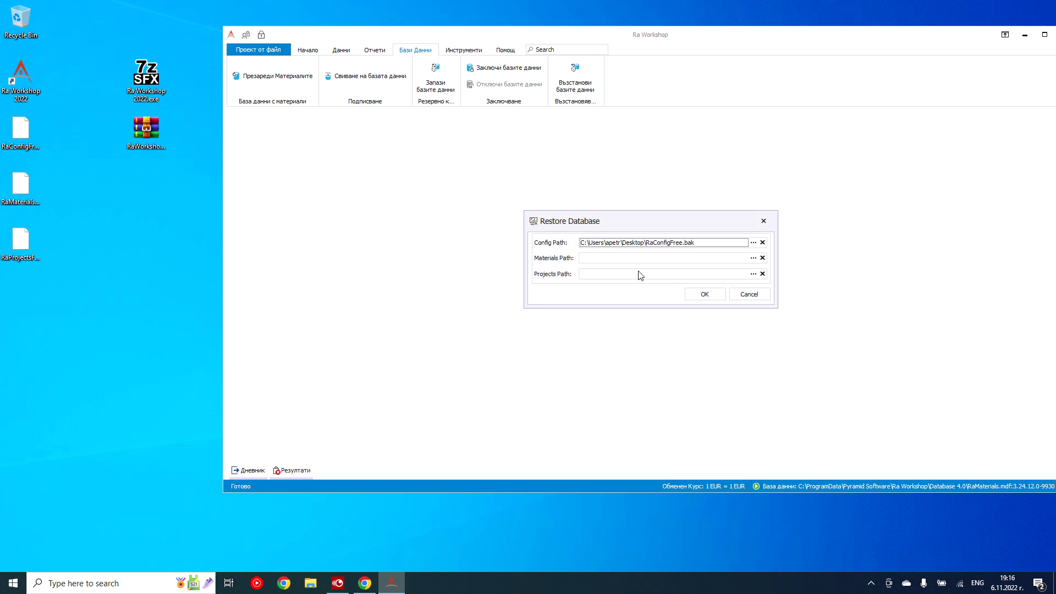
Set the Materials Path to RaMaterialsFree.bak and the Projects Path to RaProjectsFree.bak from the desktop, and run the database restore.
click(754, 260)
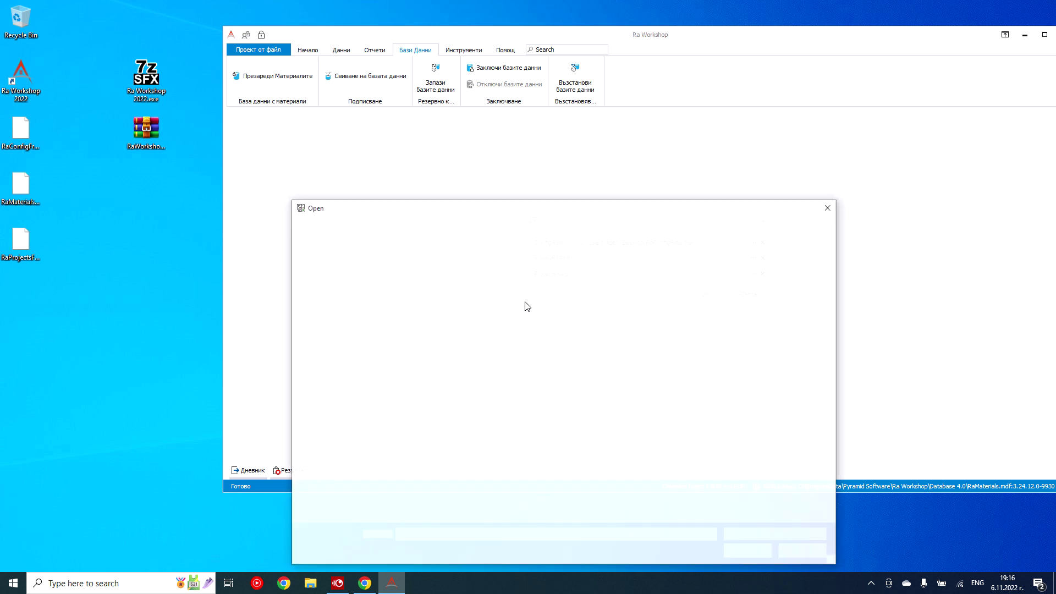
click(429, 291)
click(428, 295)
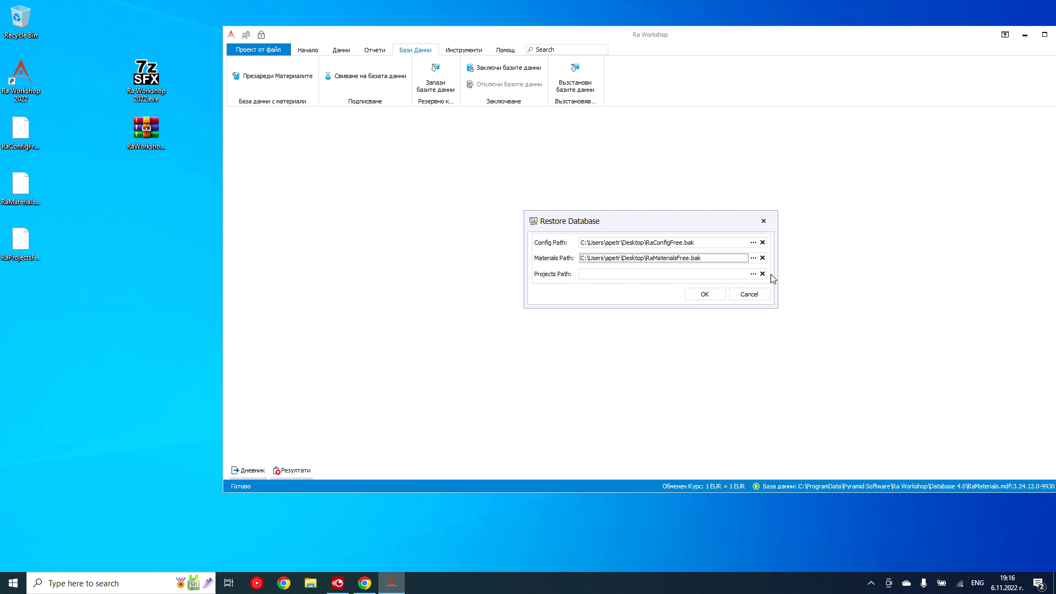
click(754, 274)
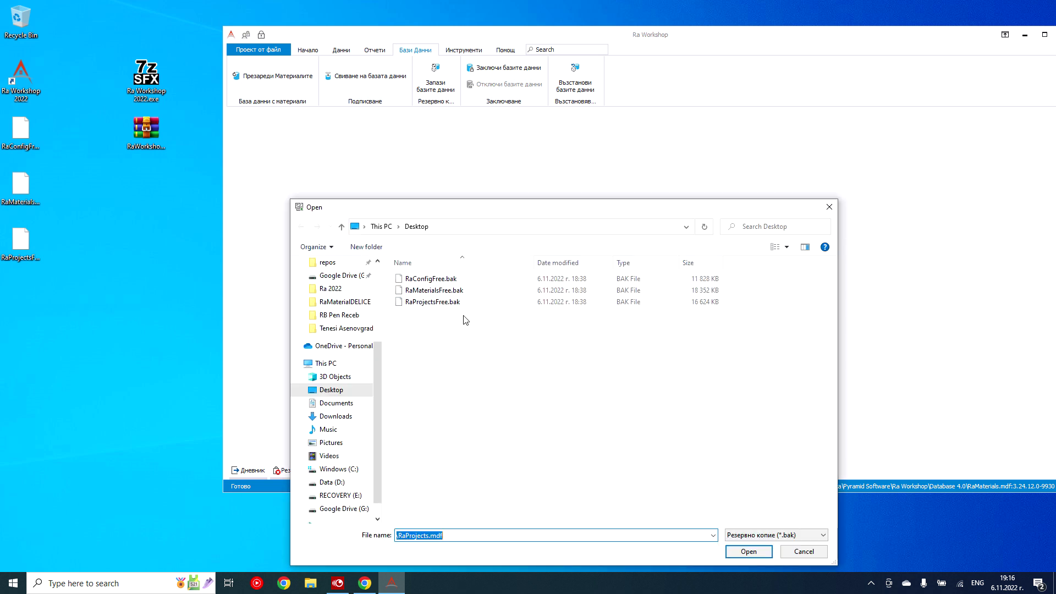
double_click(428, 303)
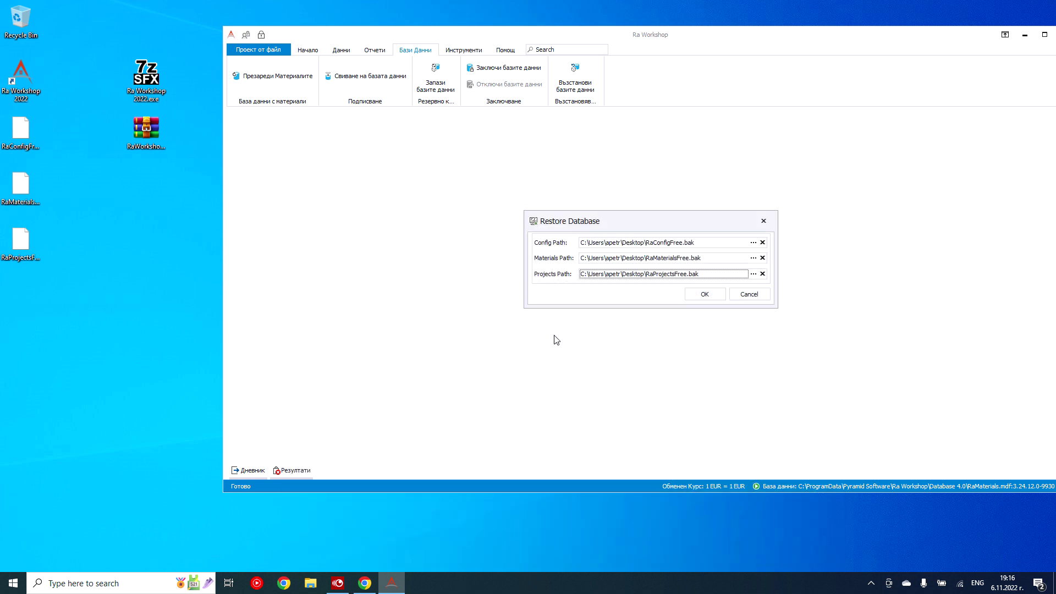
click(704, 294)
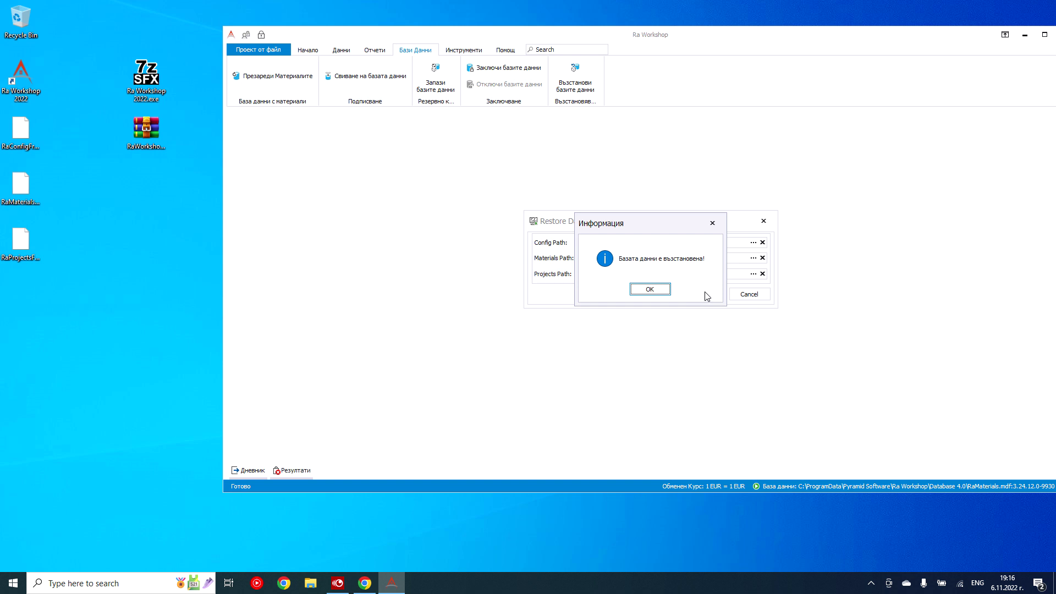
click(646, 290)
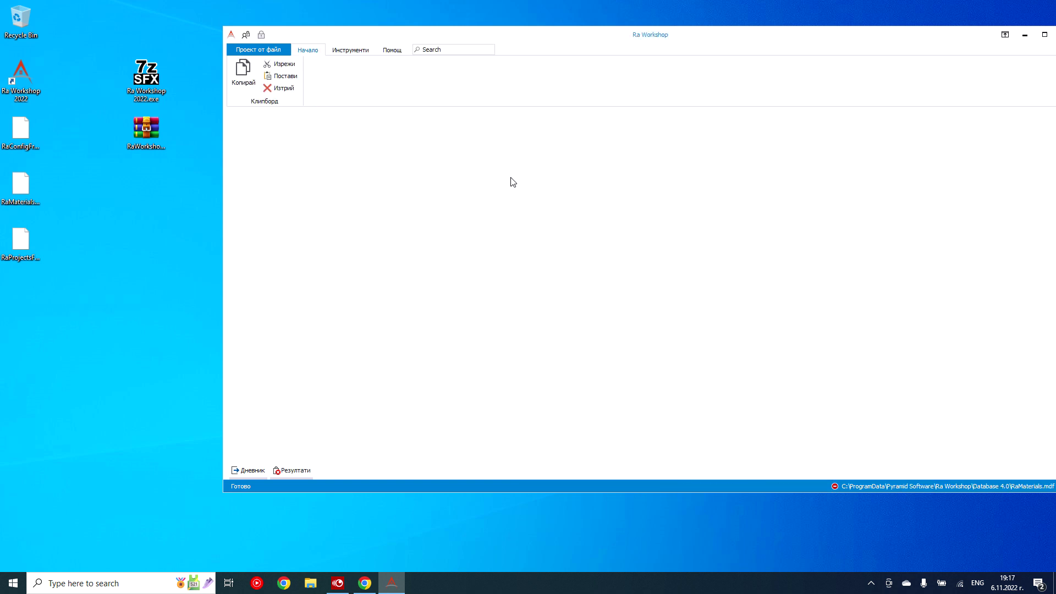
click(246, 50)
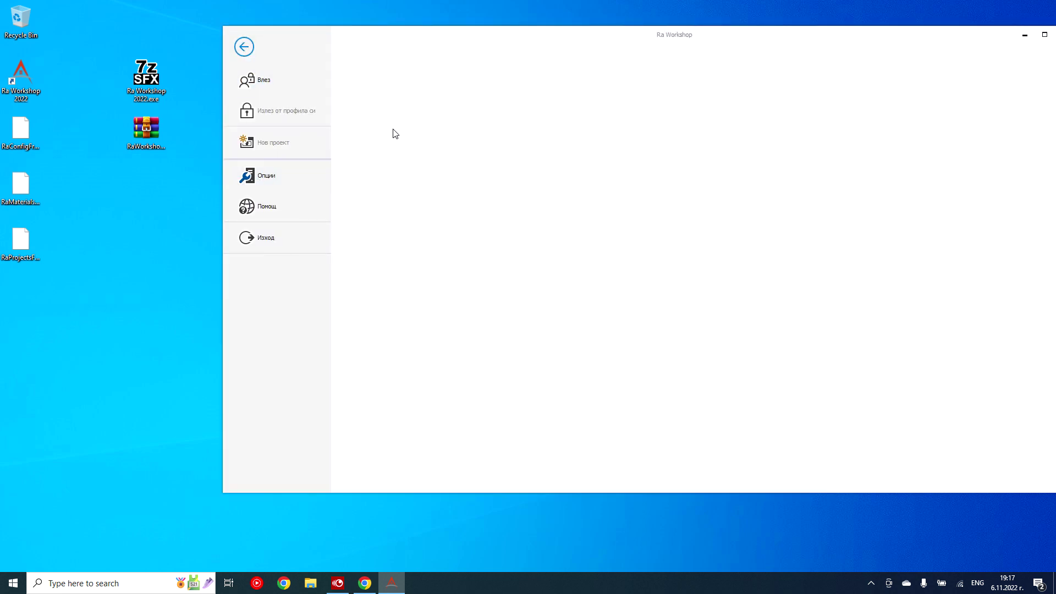
click(245, 47)
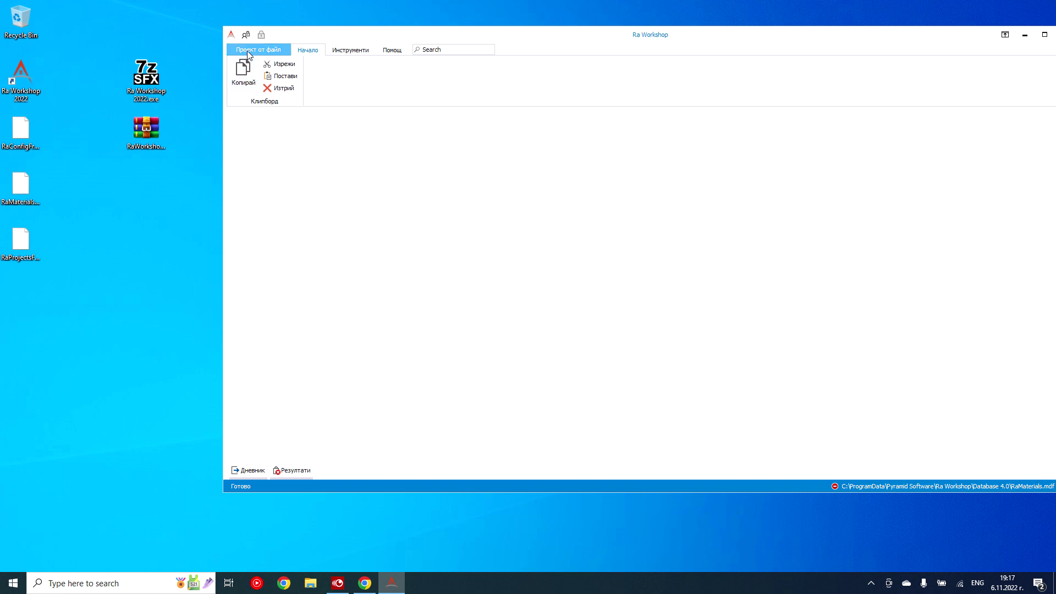
click(247, 50)
click(264, 176)
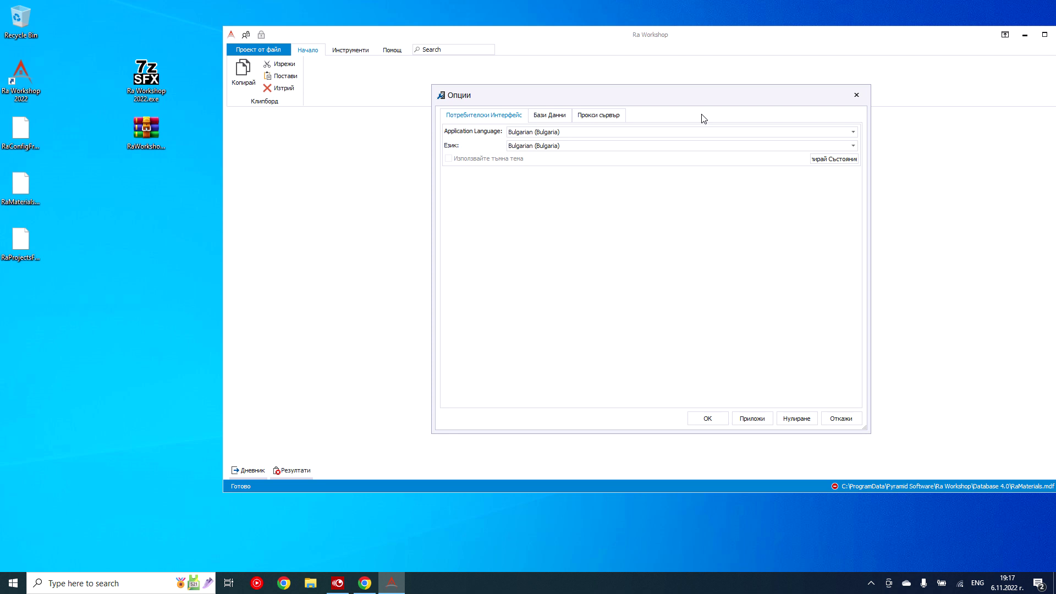
click(857, 94)
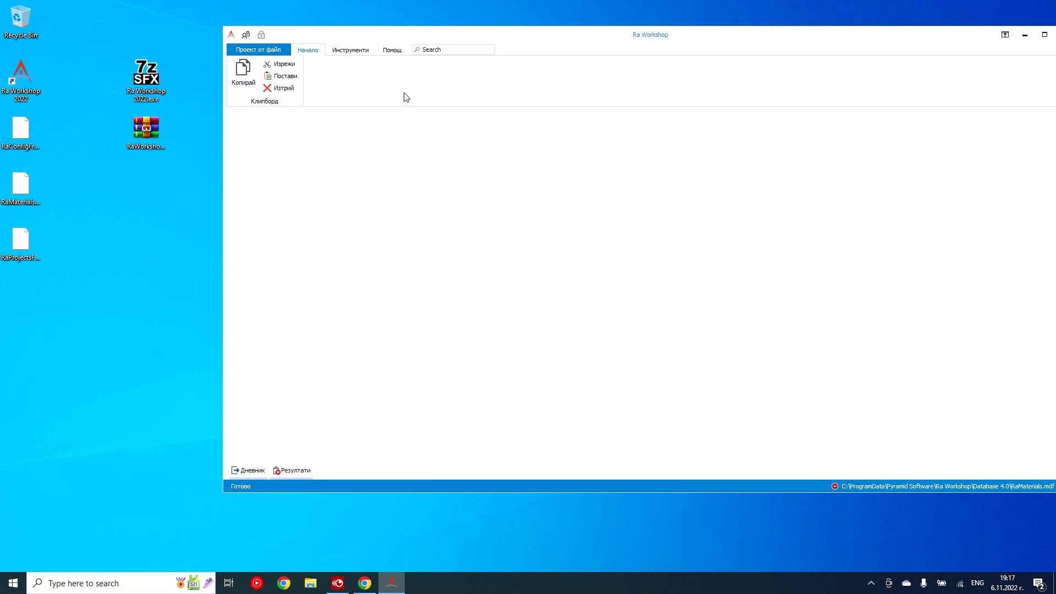
Start the Ra Workshop login and fill in the user field with the recipient's e-mail address copied from the RA Cloud Sign Up message.
click(234, 51)
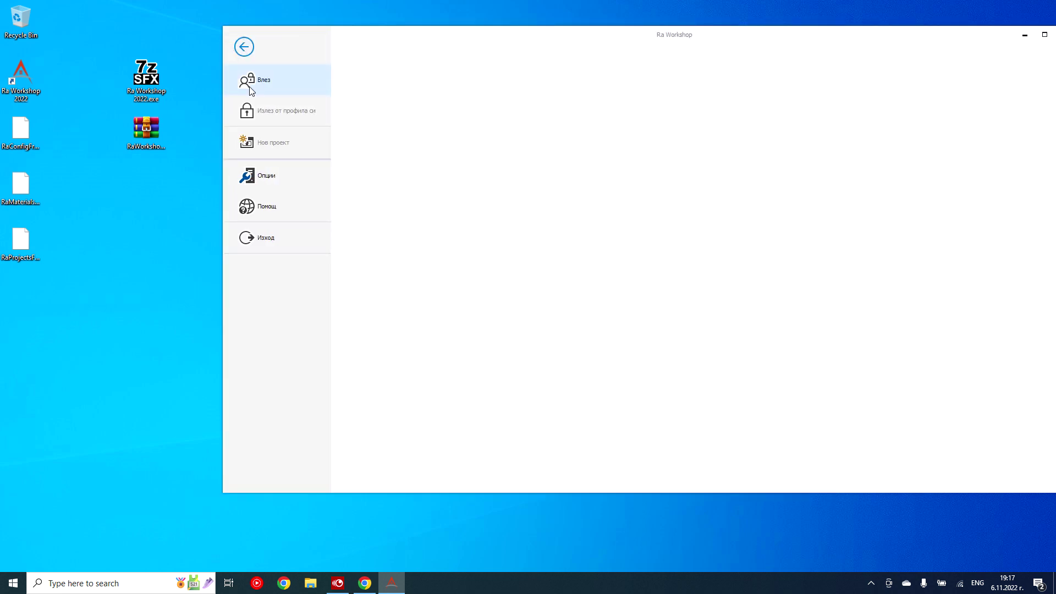
click(249, 83)
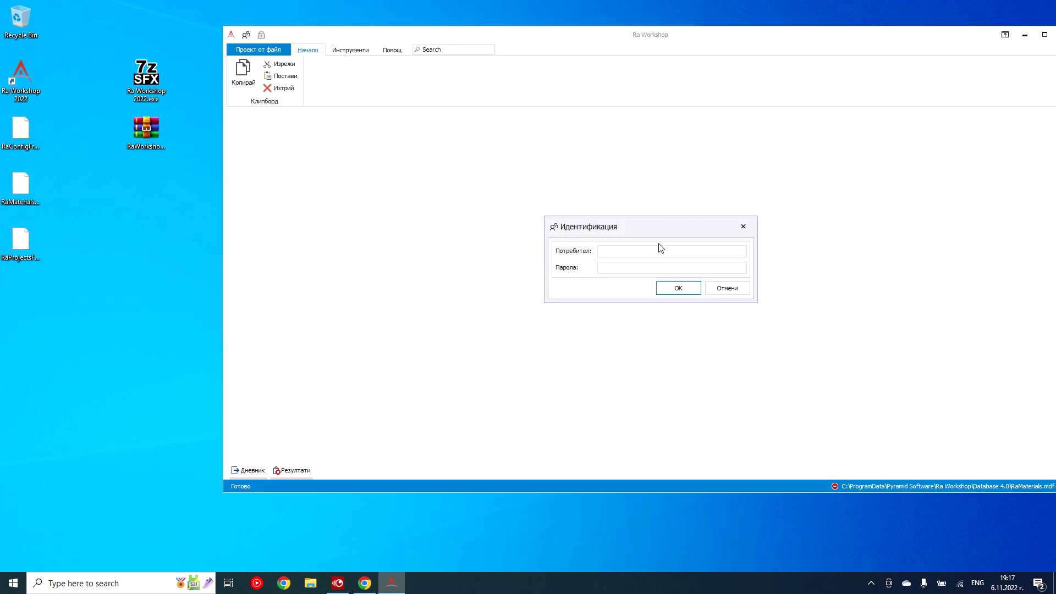
click(634, 254)
click(367, 584)
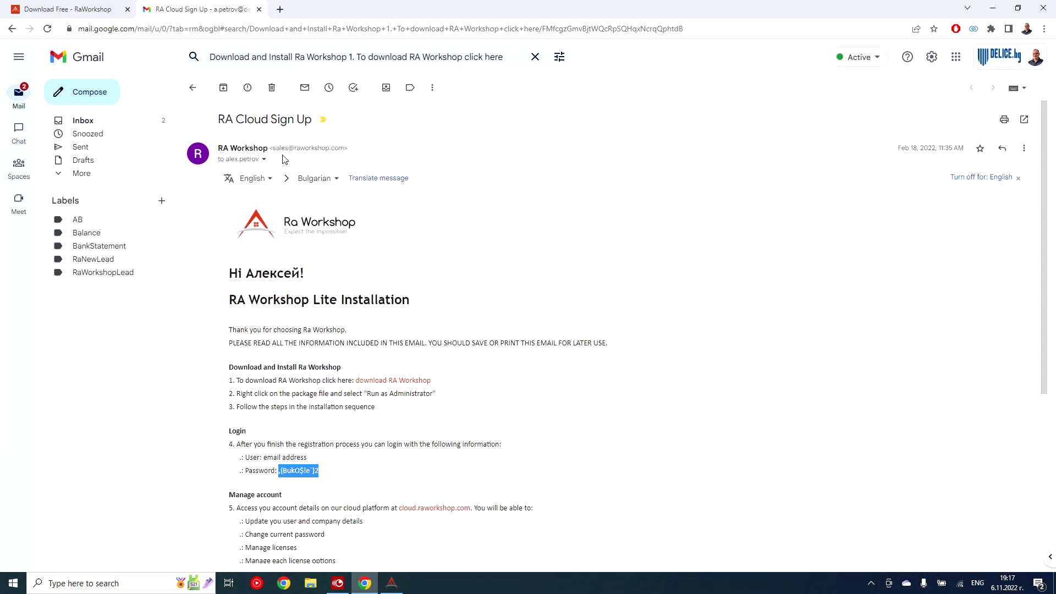
click(264, 160)
drag(400, 191, 322, 194)
key(ctrl+c)
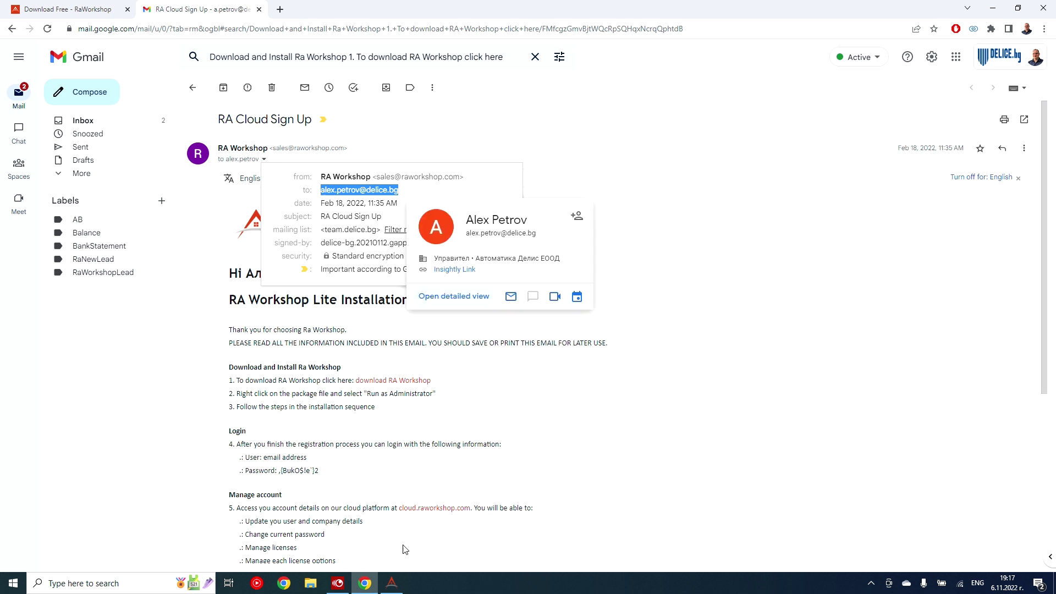
click(392, 583)
key(ctrl+v)
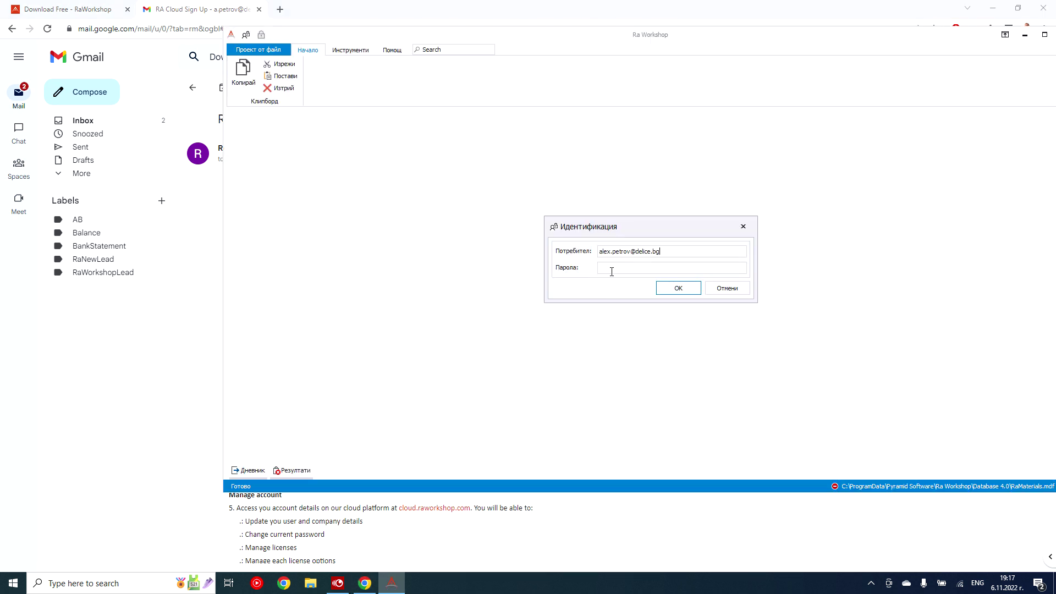
Copy the account password from the RA Cloud Sign Up e-mail into the login's password field and log in to Ra Workshop.
click(434, 552)
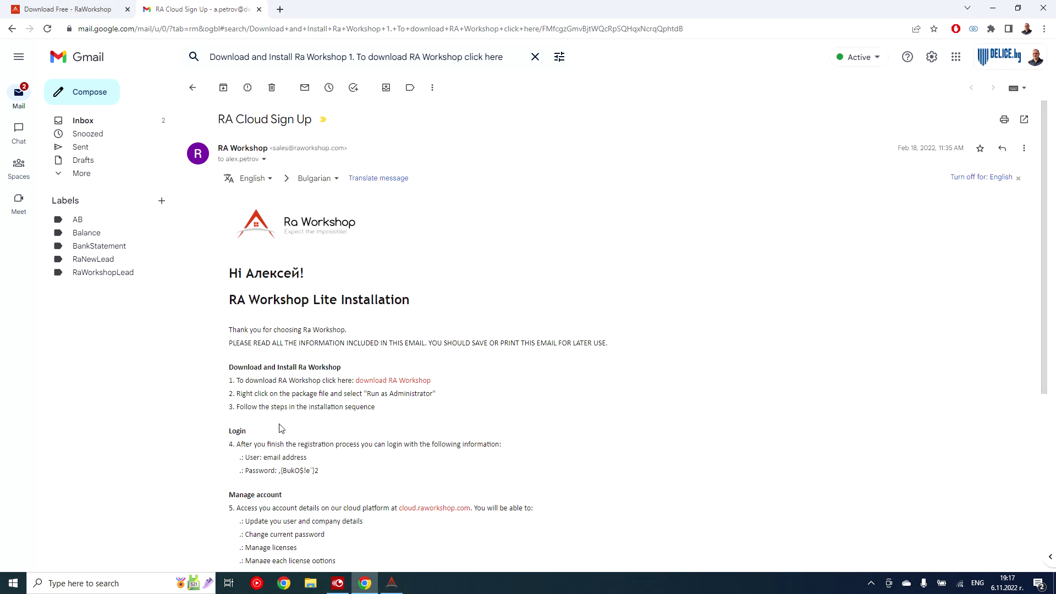
drag(323, 469, 279, 472)
click(284, 471)
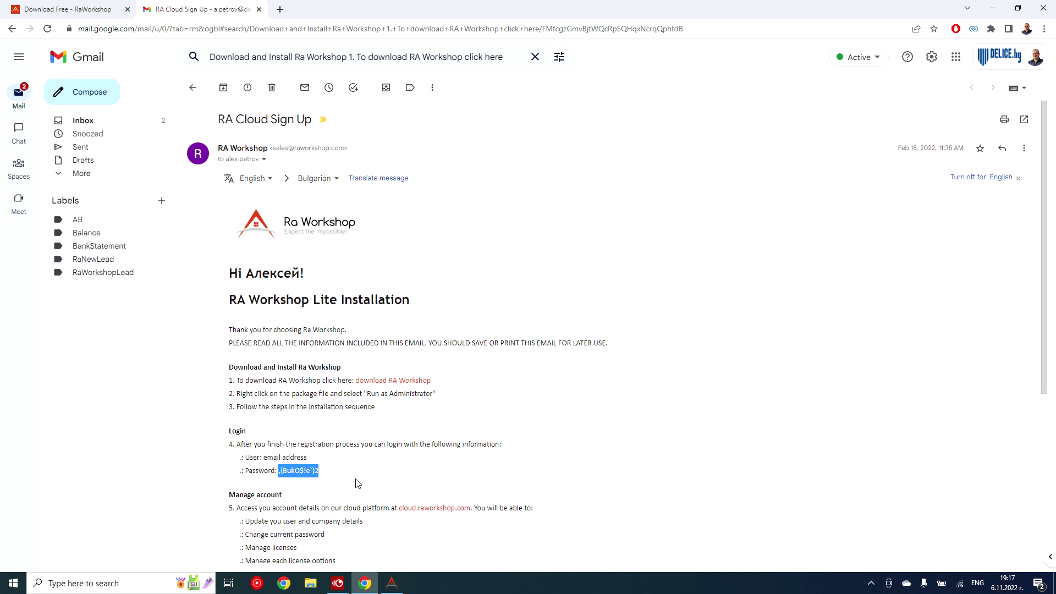
click(393, 584)
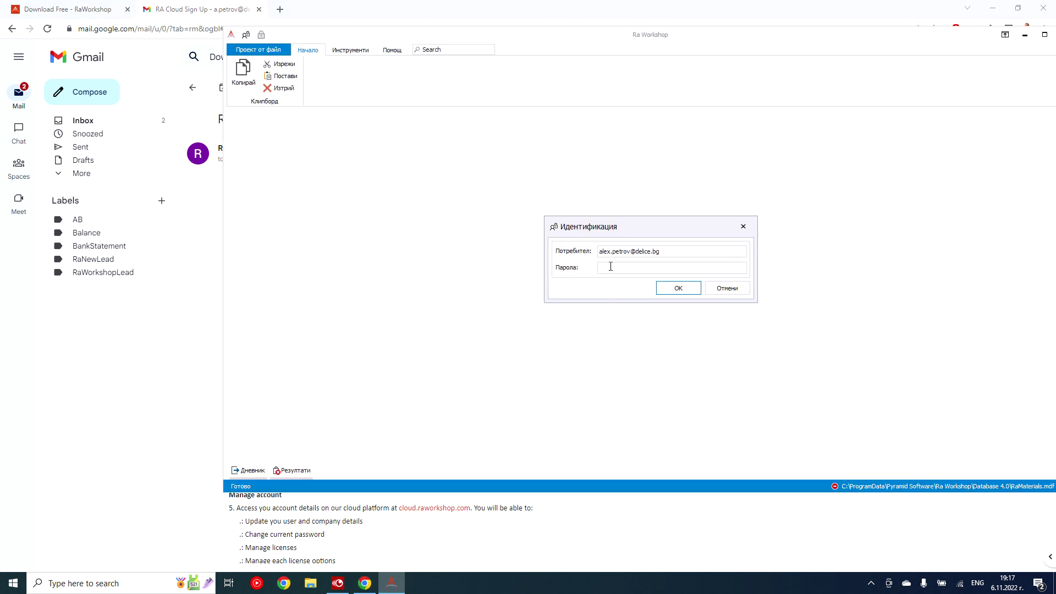
click(611, 266)
key(ctrl+v)
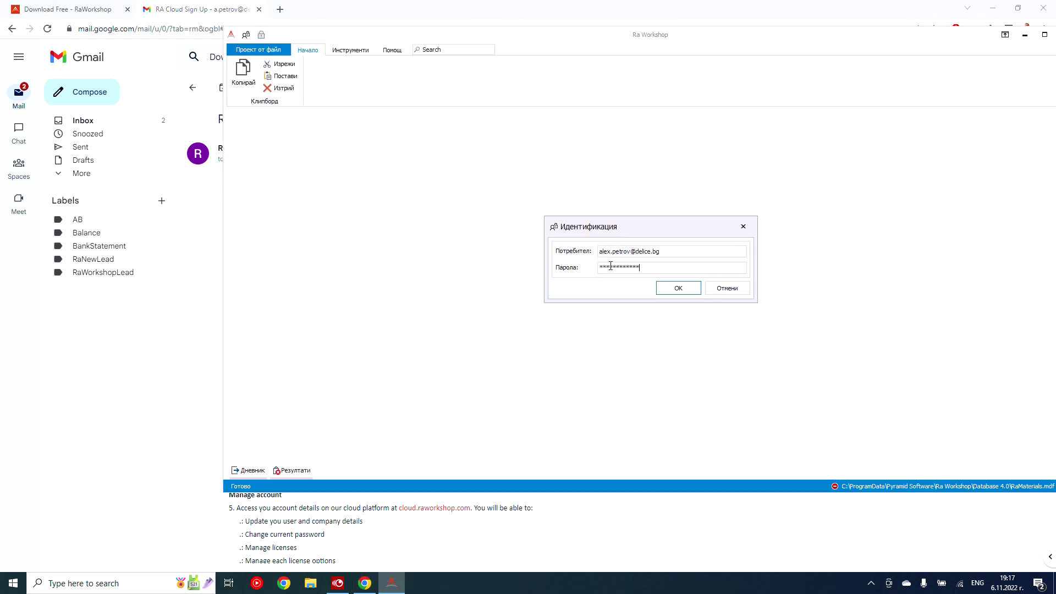
click(676, 290)
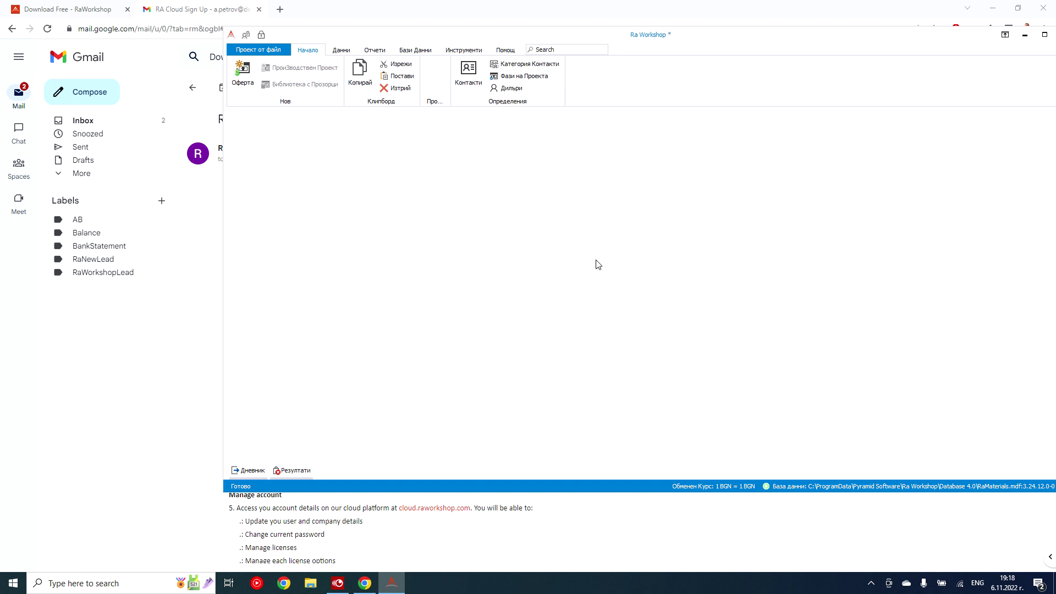
Open the Ra Workshop options, minimize the browser and move the options dialog towards the middle of the program window.
click(246, 49)
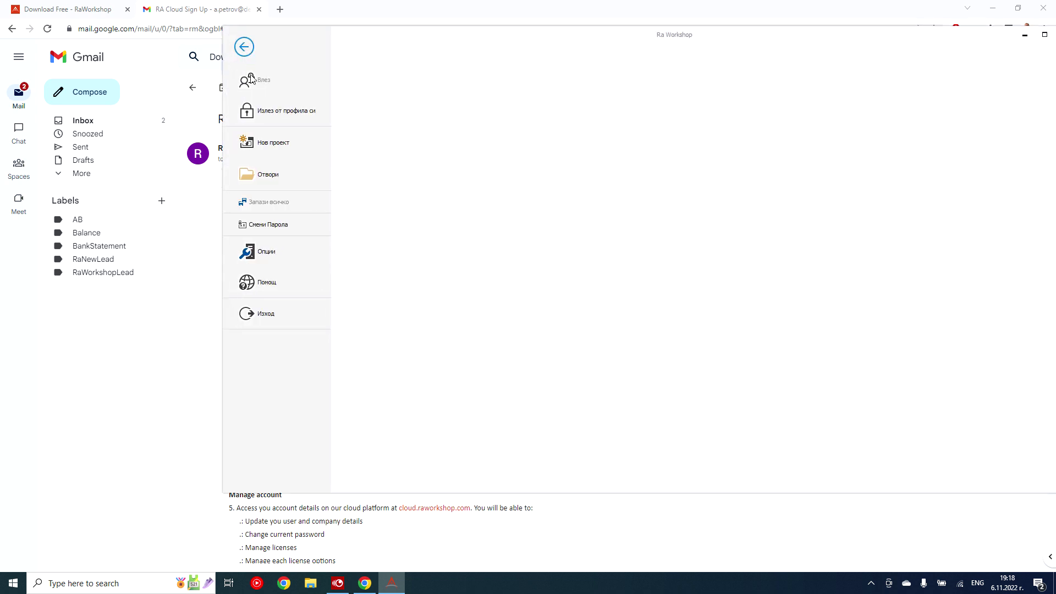
click(262, 255)
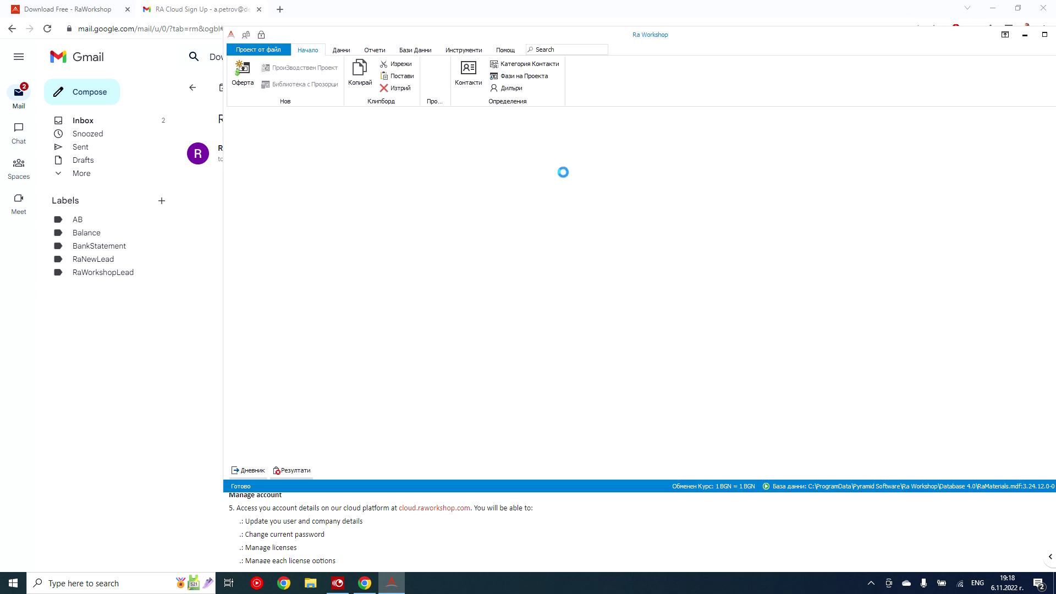
click(993, 9)
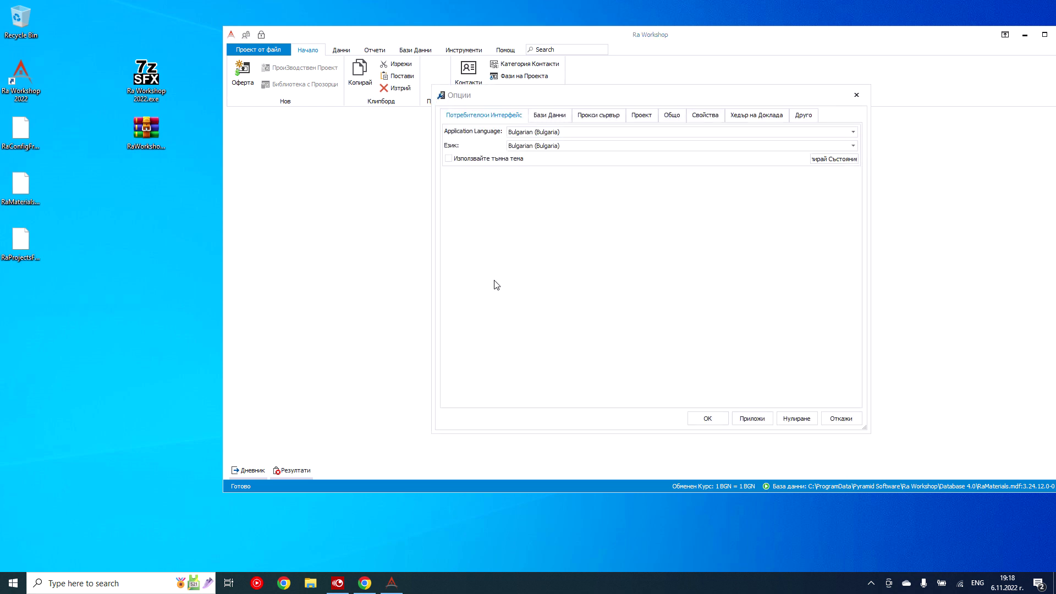
drag(572, 99, 475, 135)
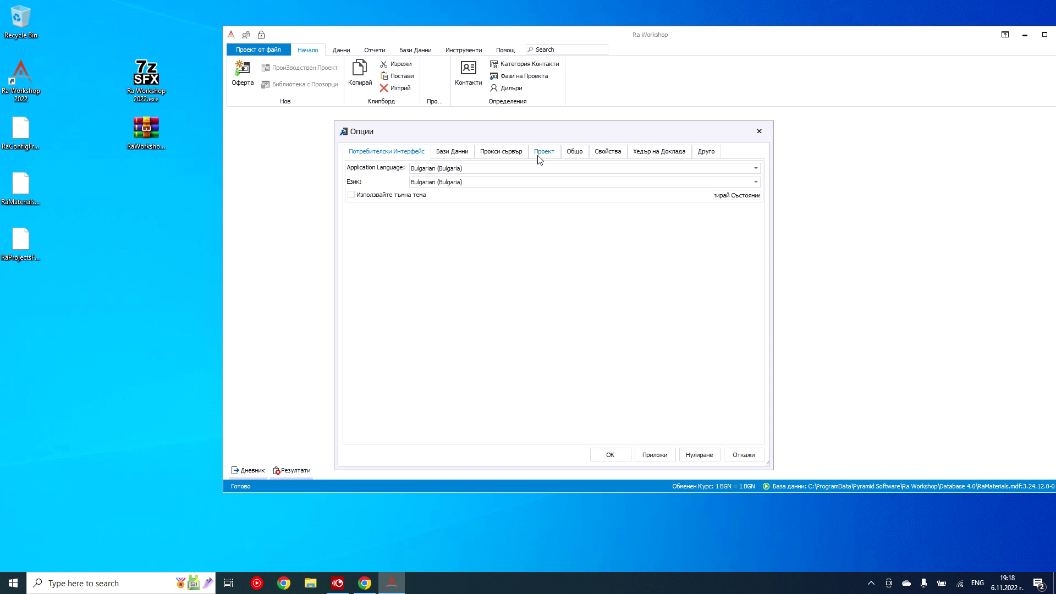
Check the choices for "Използвай (MediaName) за базите данни" in the Приложение settings under Друго and accept the options.
click(706, 151)
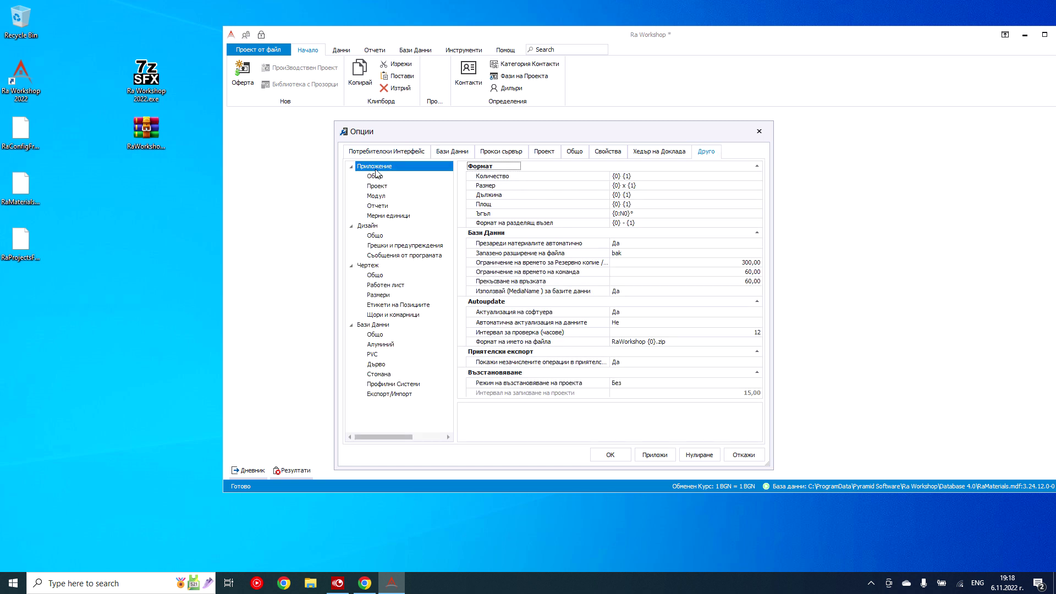
click(359, 169)
click(644, 292)
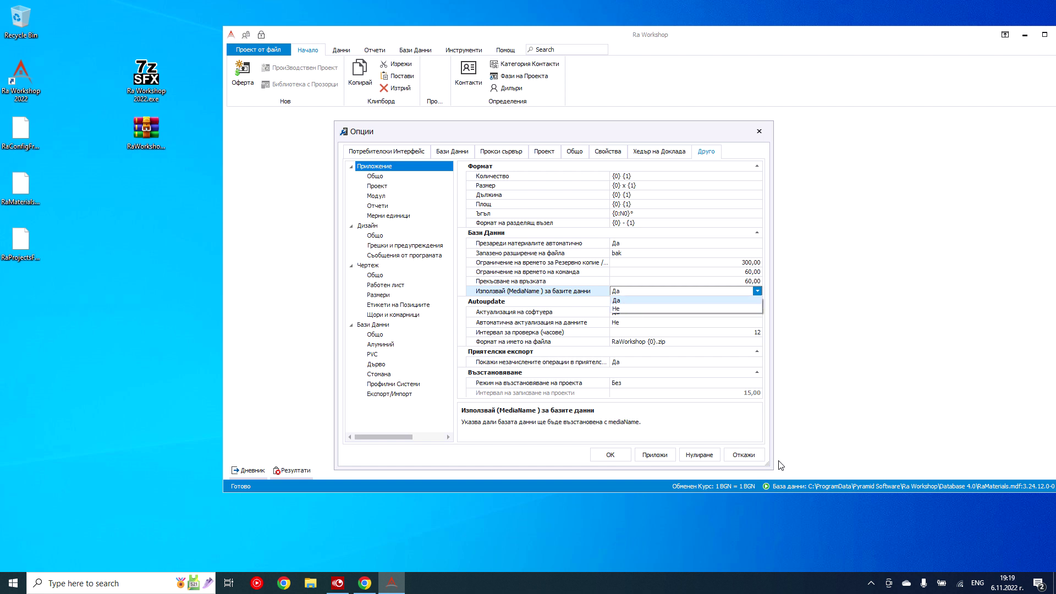
click(611, 455)
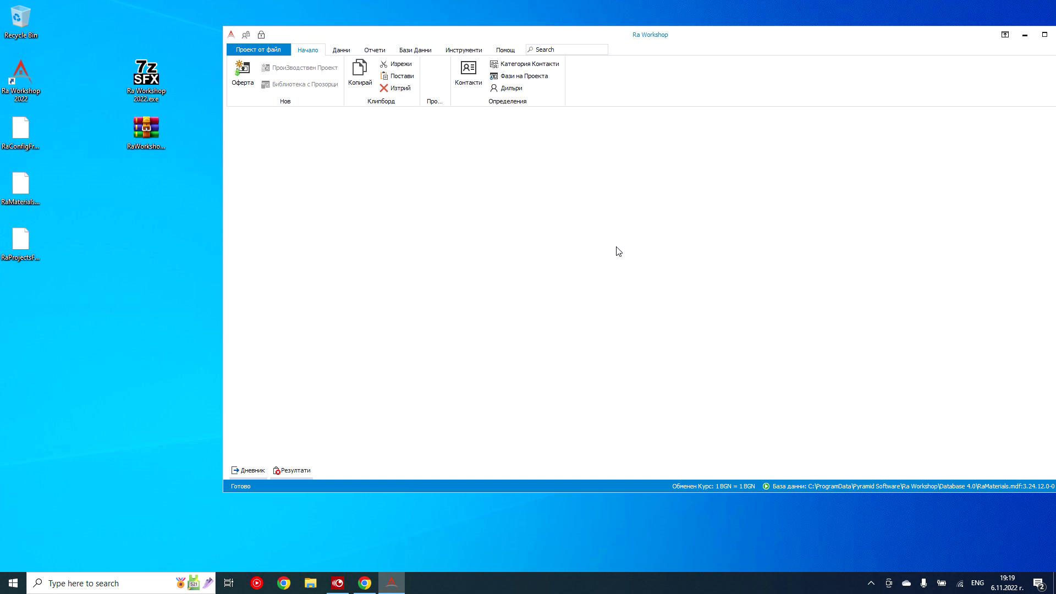
Move the Ra Workshop window fully into view and maximize it.
drag(555, 31, 530, 33)
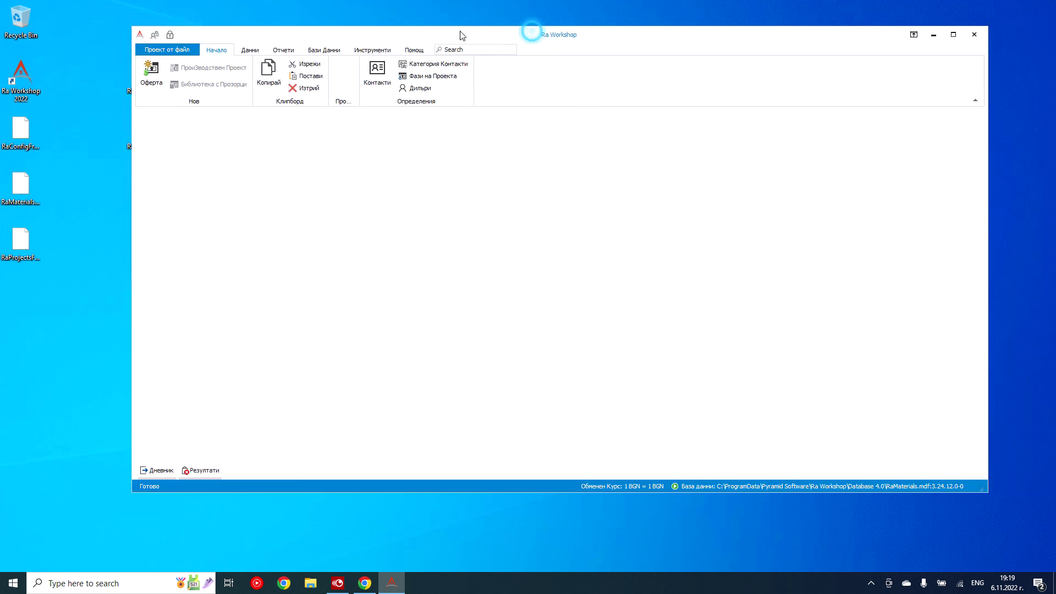
click(964, 34)
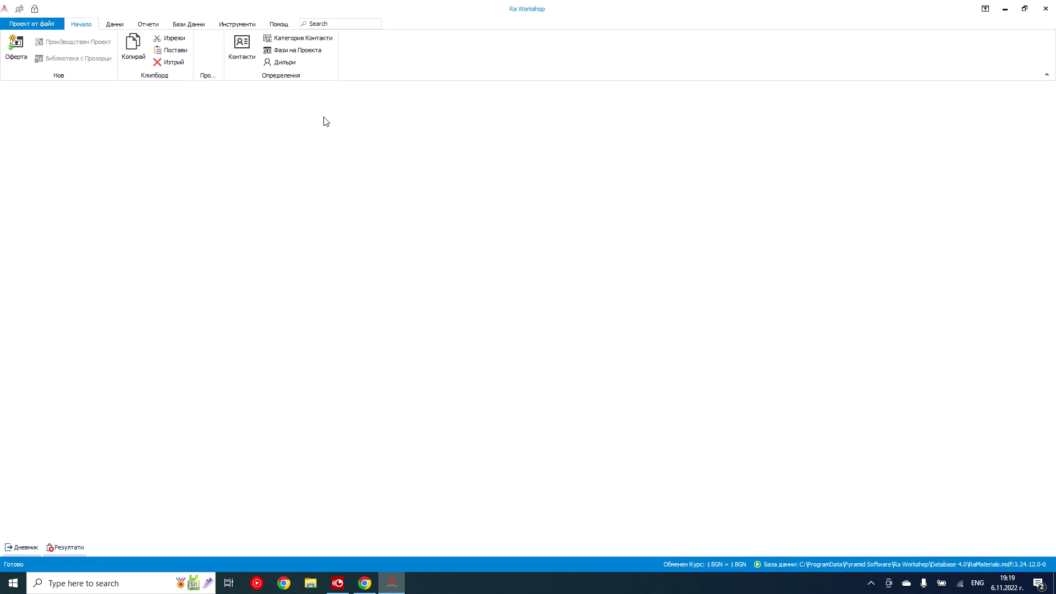